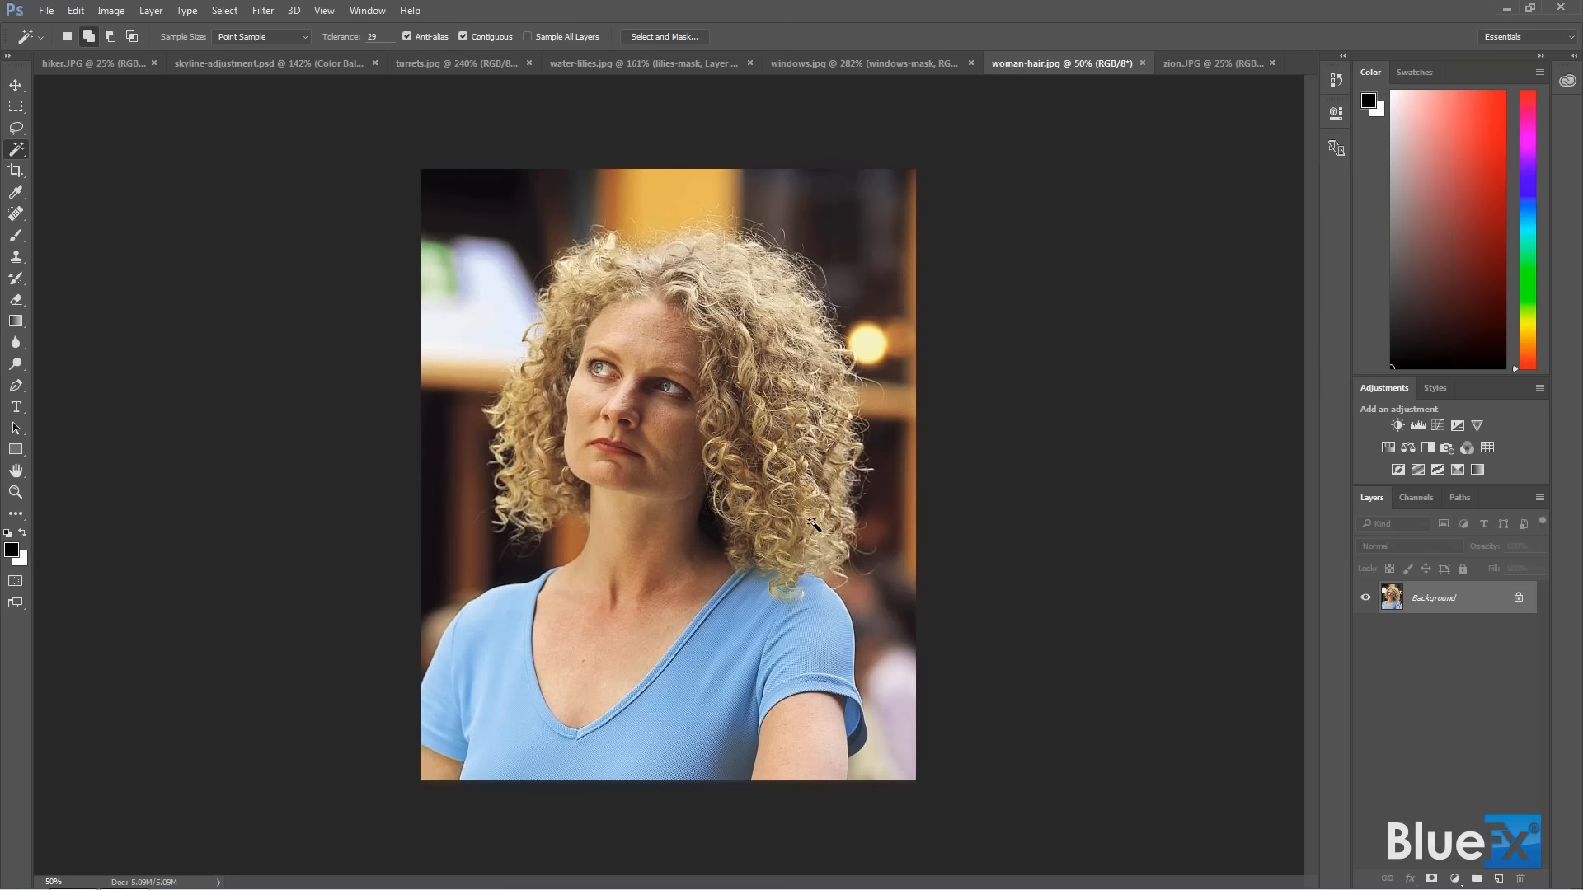
Select the woman's blue shirt, arms, chest and neck with the Quick Selection tool.
{"action": "left_click", "coordinate": [24, 154]}
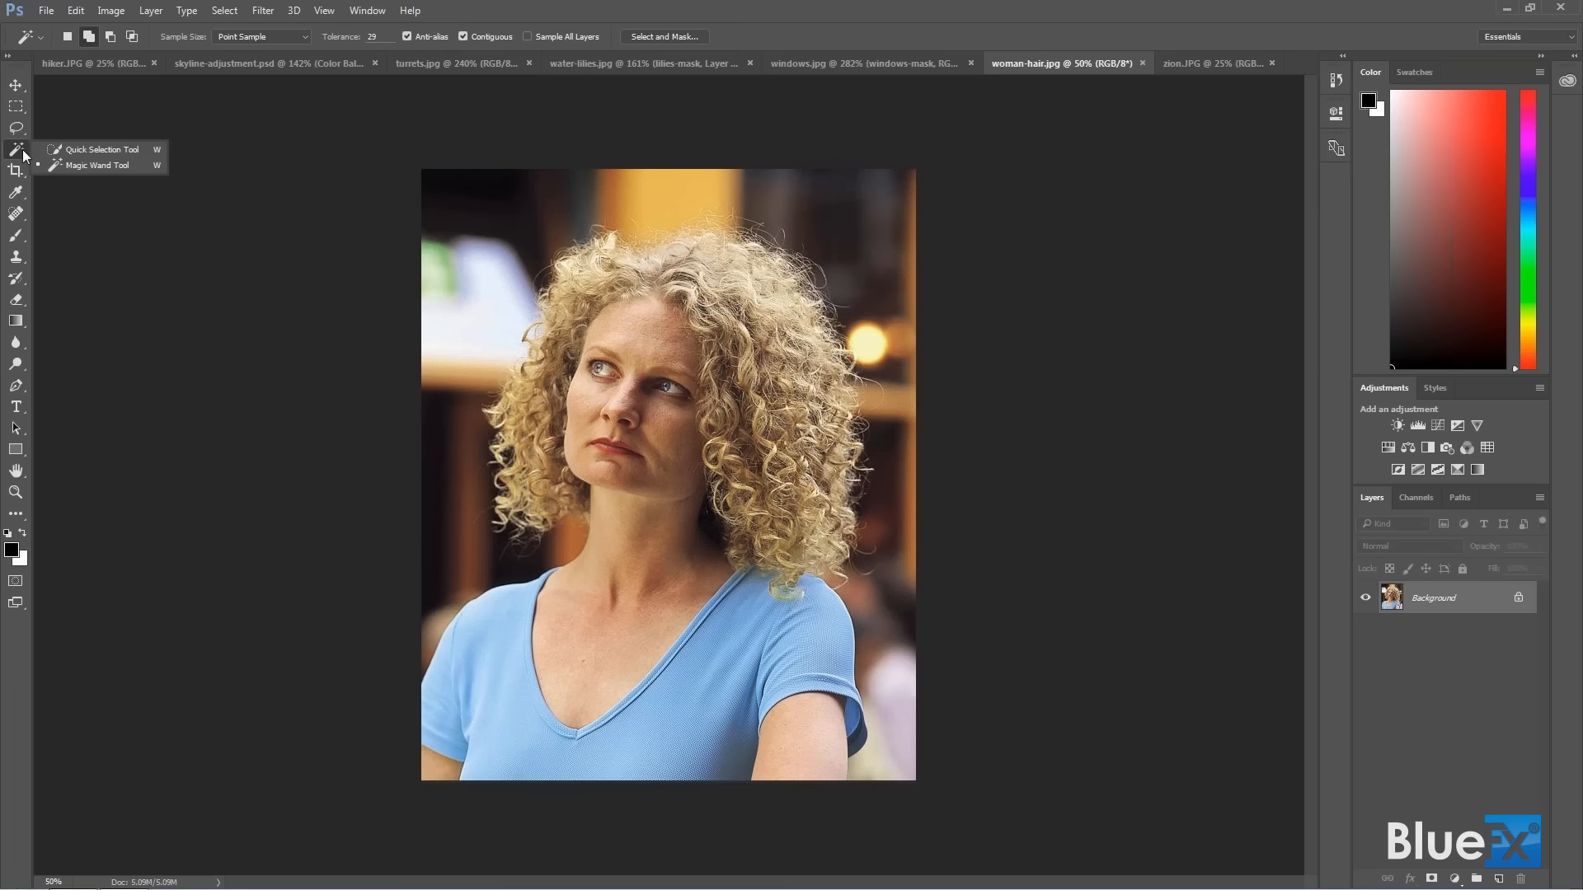
{"action": "left_click", "coordinate": [91, 150]}
{"action": "mouse_move", "coordinate": [478, 636]}
{"action": "left_mouse_down"}
{"action": "mouse_move", "coordinate": [602, 621]}
{"action": "mouse_move", "coordinate": [688, 656]}
{"action": "mouse_move", "coordinate": [731, 652]}
{"action": "mouse_move", "coordinate": [799, 737]}
{"action": "left_mouse_up"}
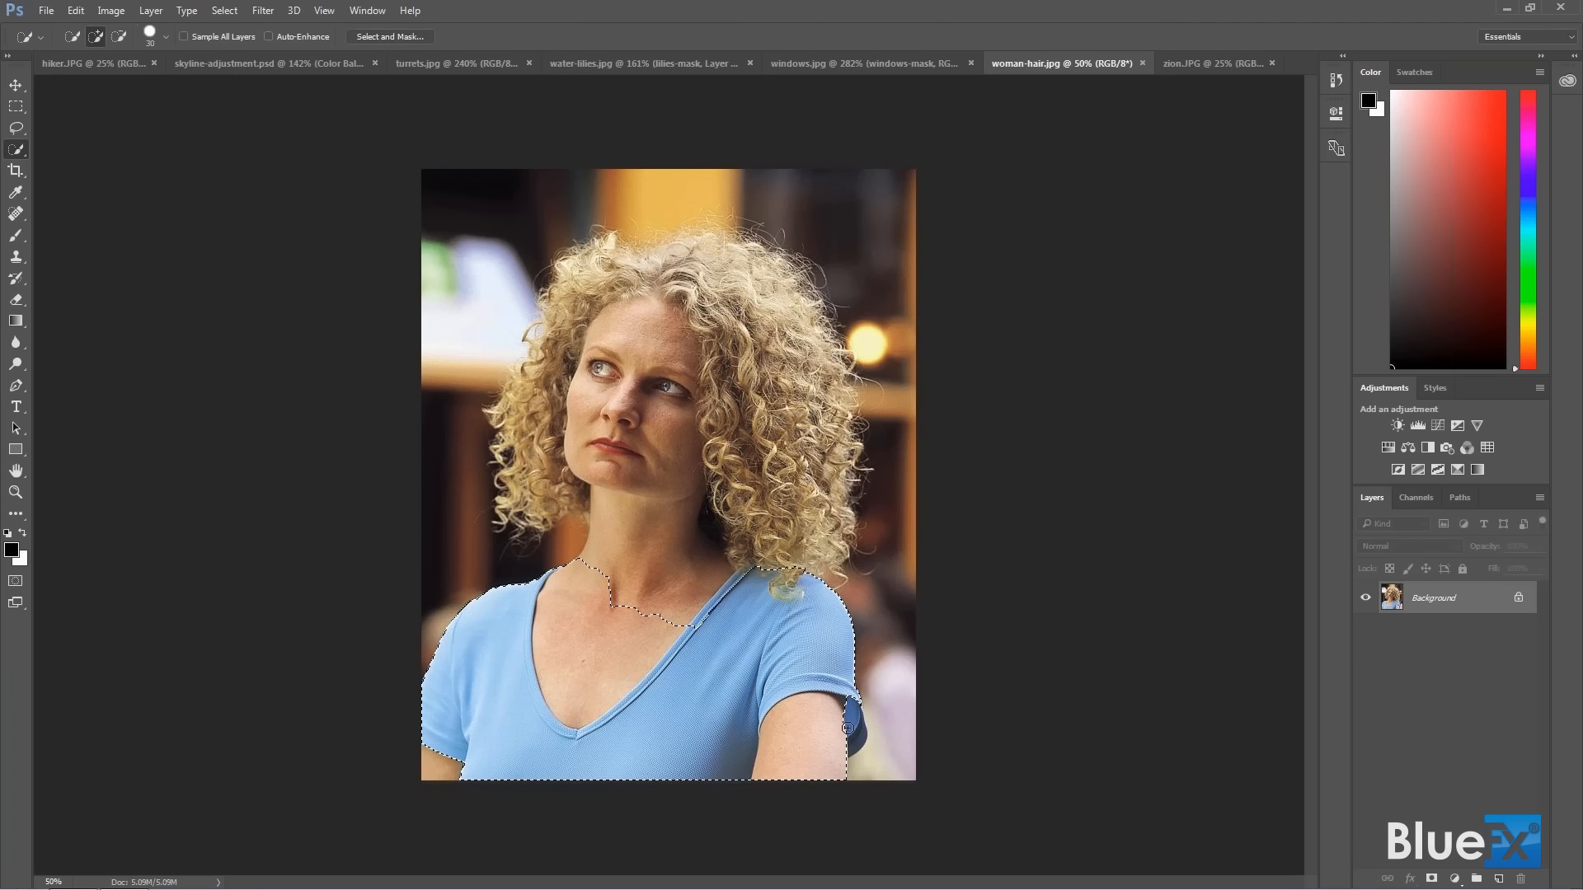
{"action": "mouse_move", "coordinate": [651, 606]}
{"action": "left_mouse_down"}
{"action": "mouse_move", "coordinate": [646, 555]}
{"action": "mouse_move", "coordinate": [632, 577]}
{"action": "left_mouse_up"}
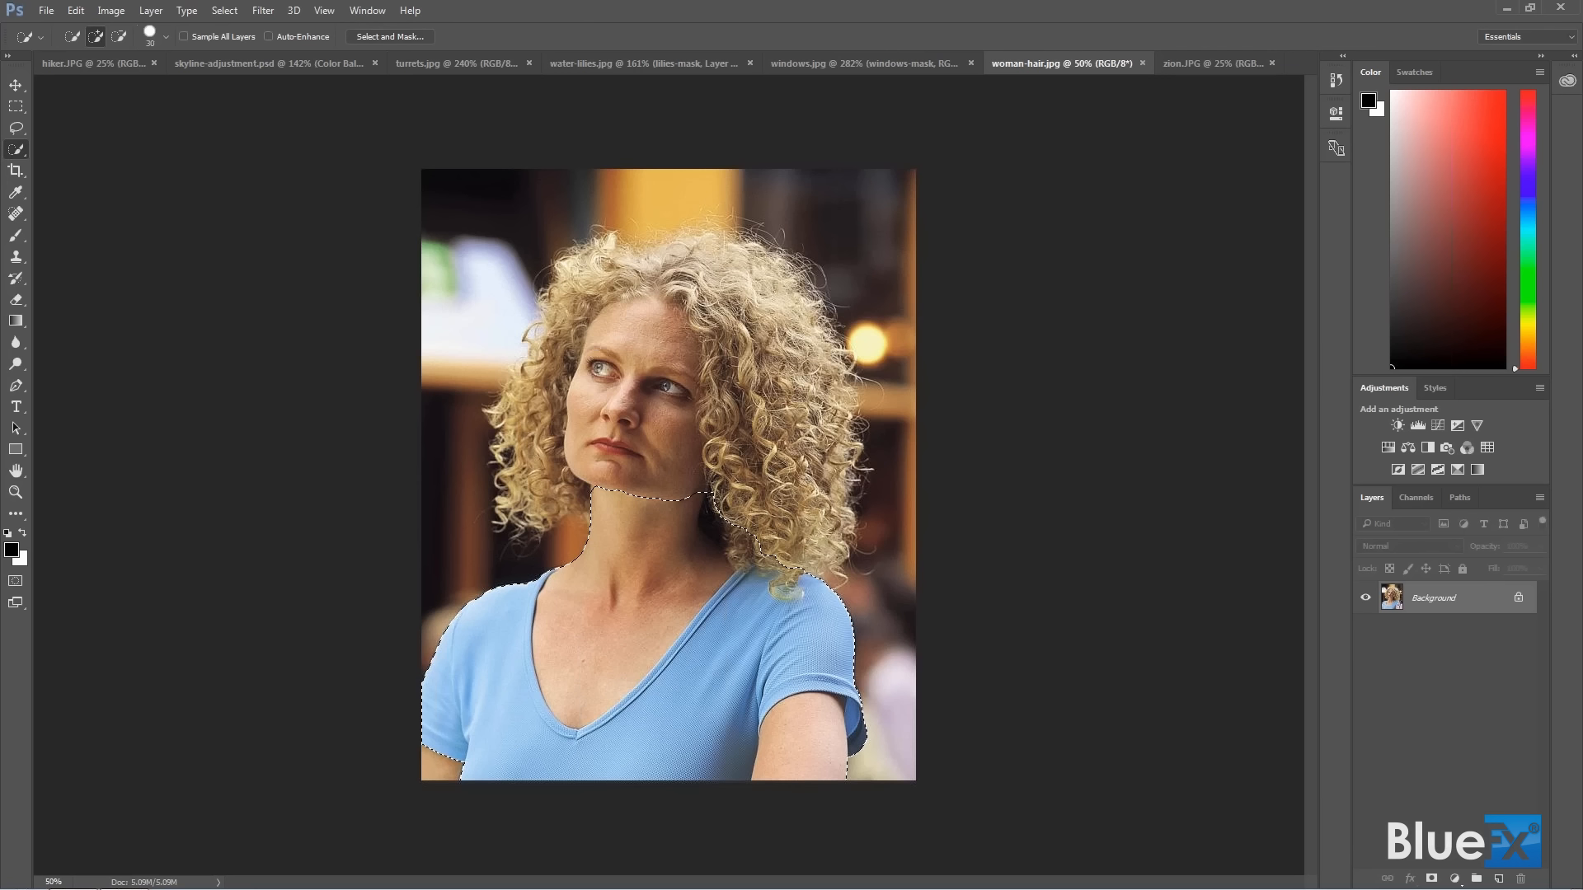
Add the woman's face and the main body of her hair to the selection with the Lasso tool.
{"action": "left_click", "coordinate": [16, 129]}
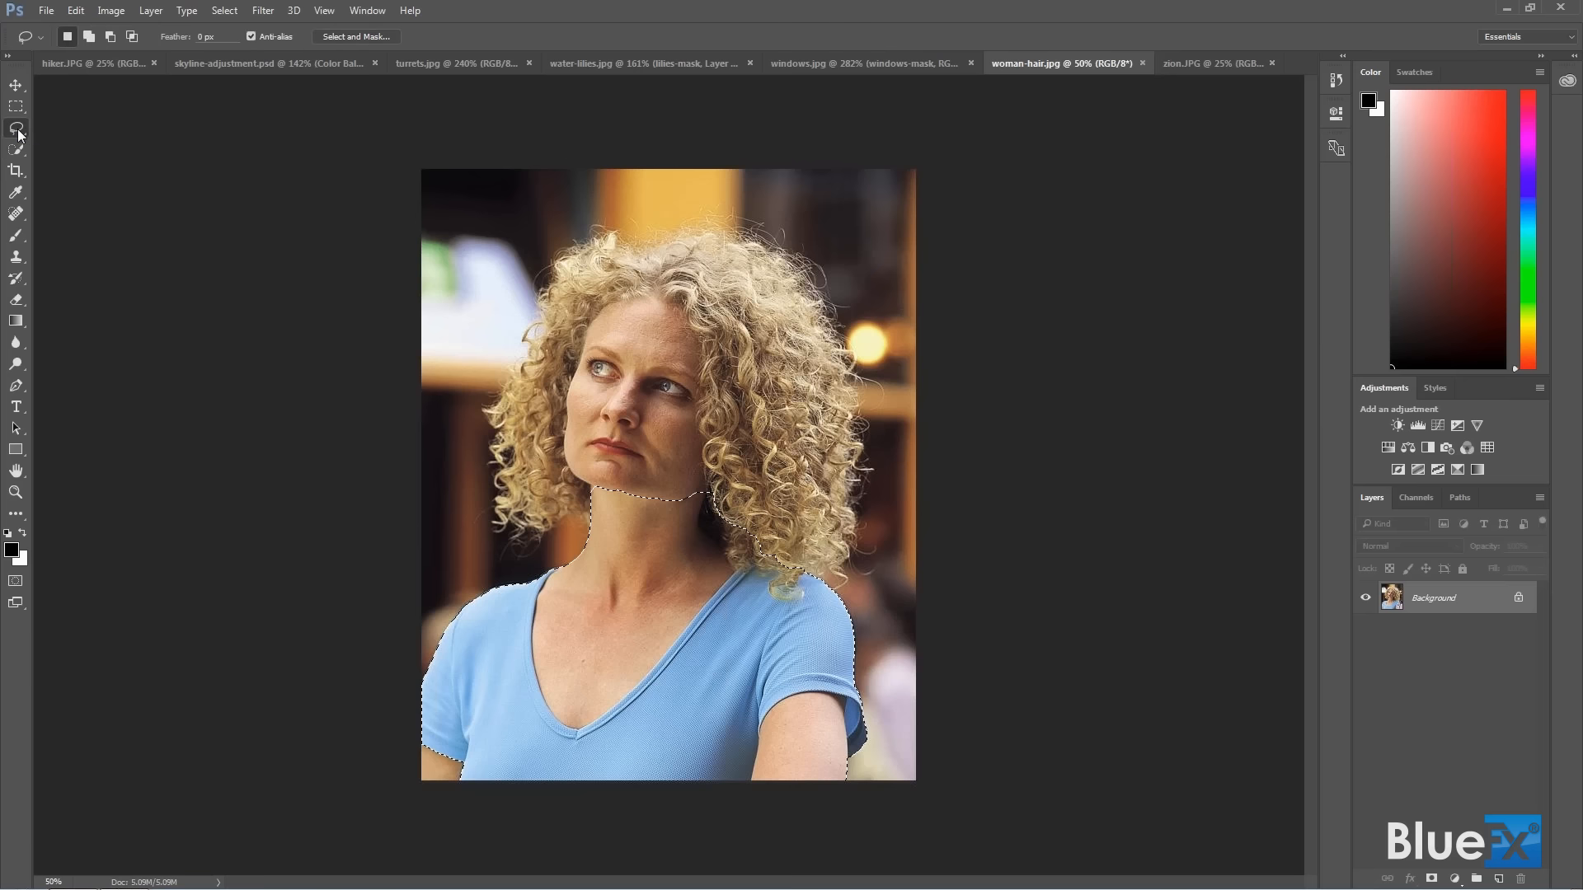
{"action": "left_click", "coordinate": [88, 37]}
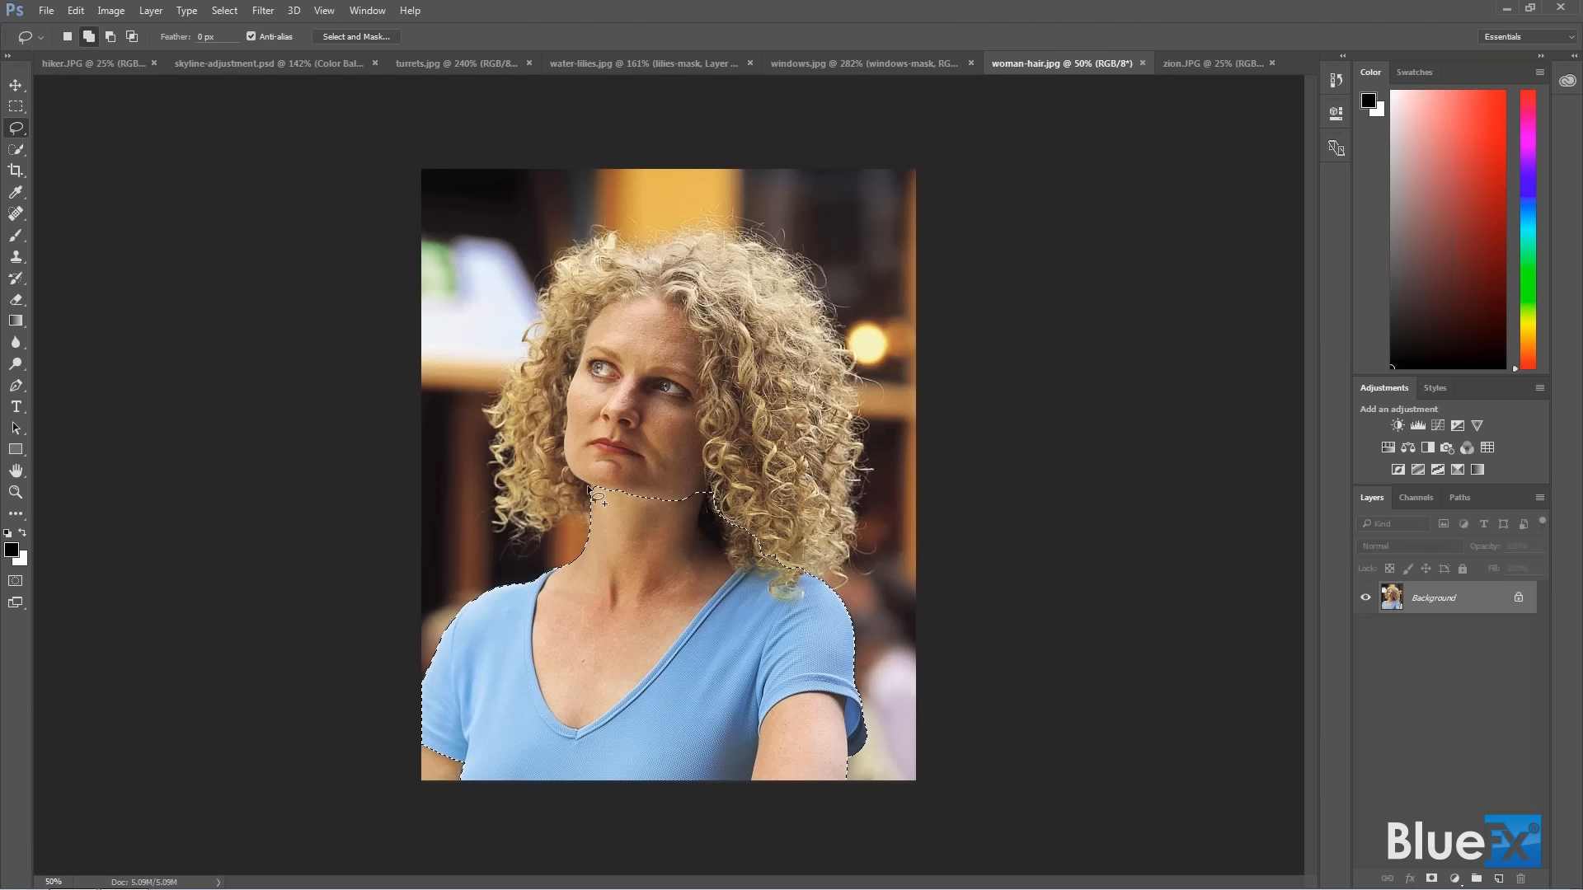
{"action": "mouse_move", "coordinate": [531, 452]}
{"action": "left_mouse_down"}
{"action": "mouse_move", "coordinate": [546, 357]}
{"action": "mouse_move", "coordinate": [606, 273]}
{"action": "mouse_move", "coordinate": [705, 264]}
{"action": "mouse_move", "coordinate": [765, 286]}
{"action": "mouse_move", "coordinate": [825, 454]}
{"action": "mouse_move", "coordinate": [775, 596]}
{"action": "left_mouse_up"}
Open Select and Mask for the selection and preview it as an Overlay at 53% opacity, keeping the red overlay colour.
{"action": "left_click", "coordinate": [361, 37]}
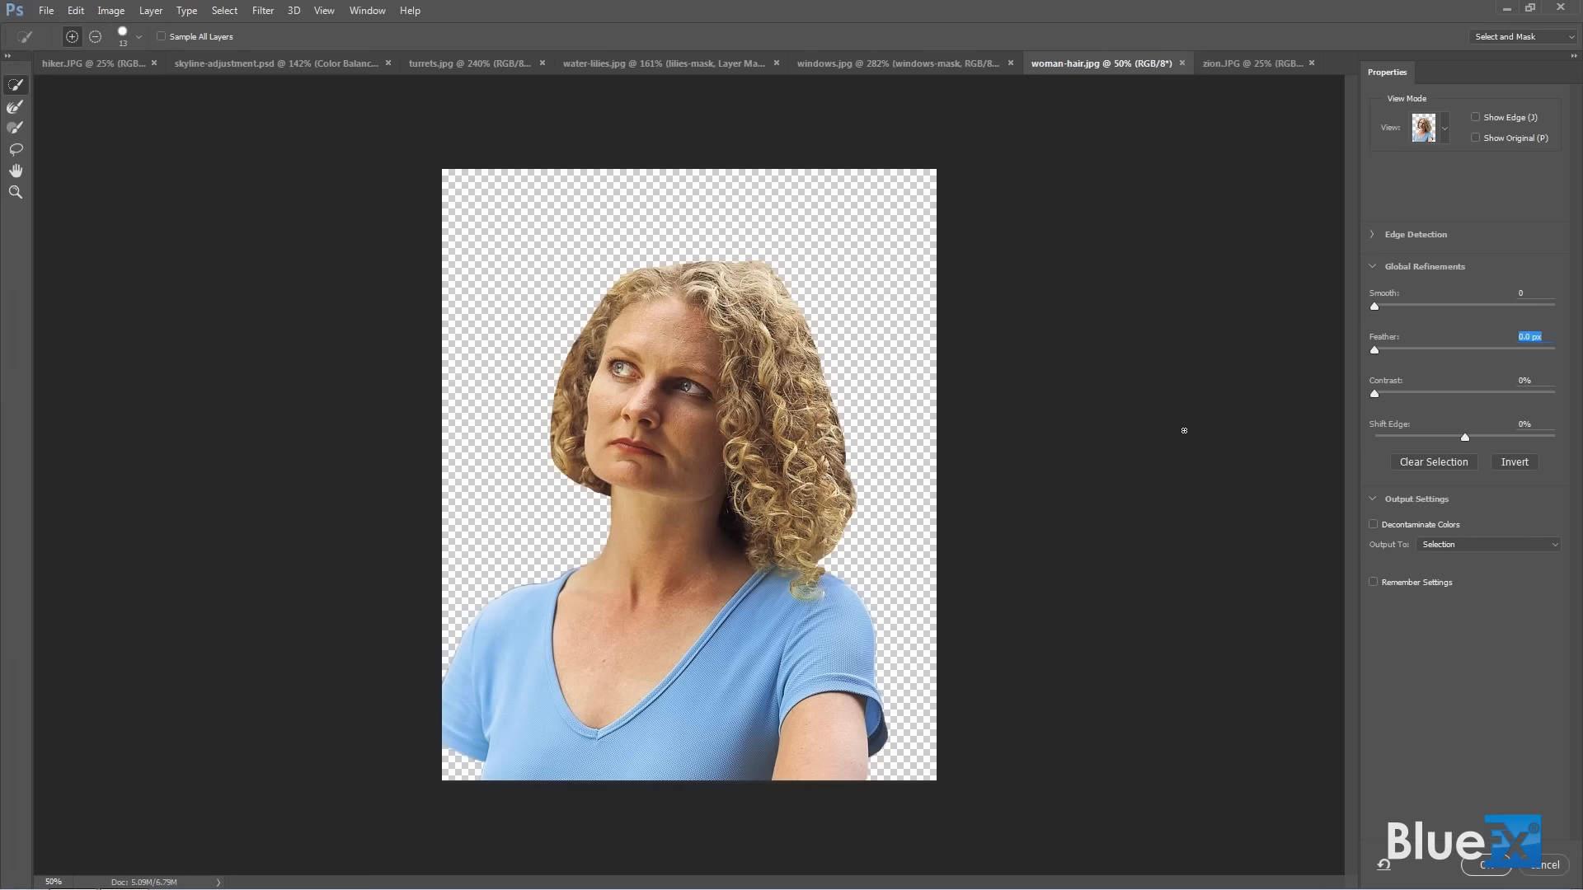
{"action": "left_click", "coordinate": [1444, 136]}
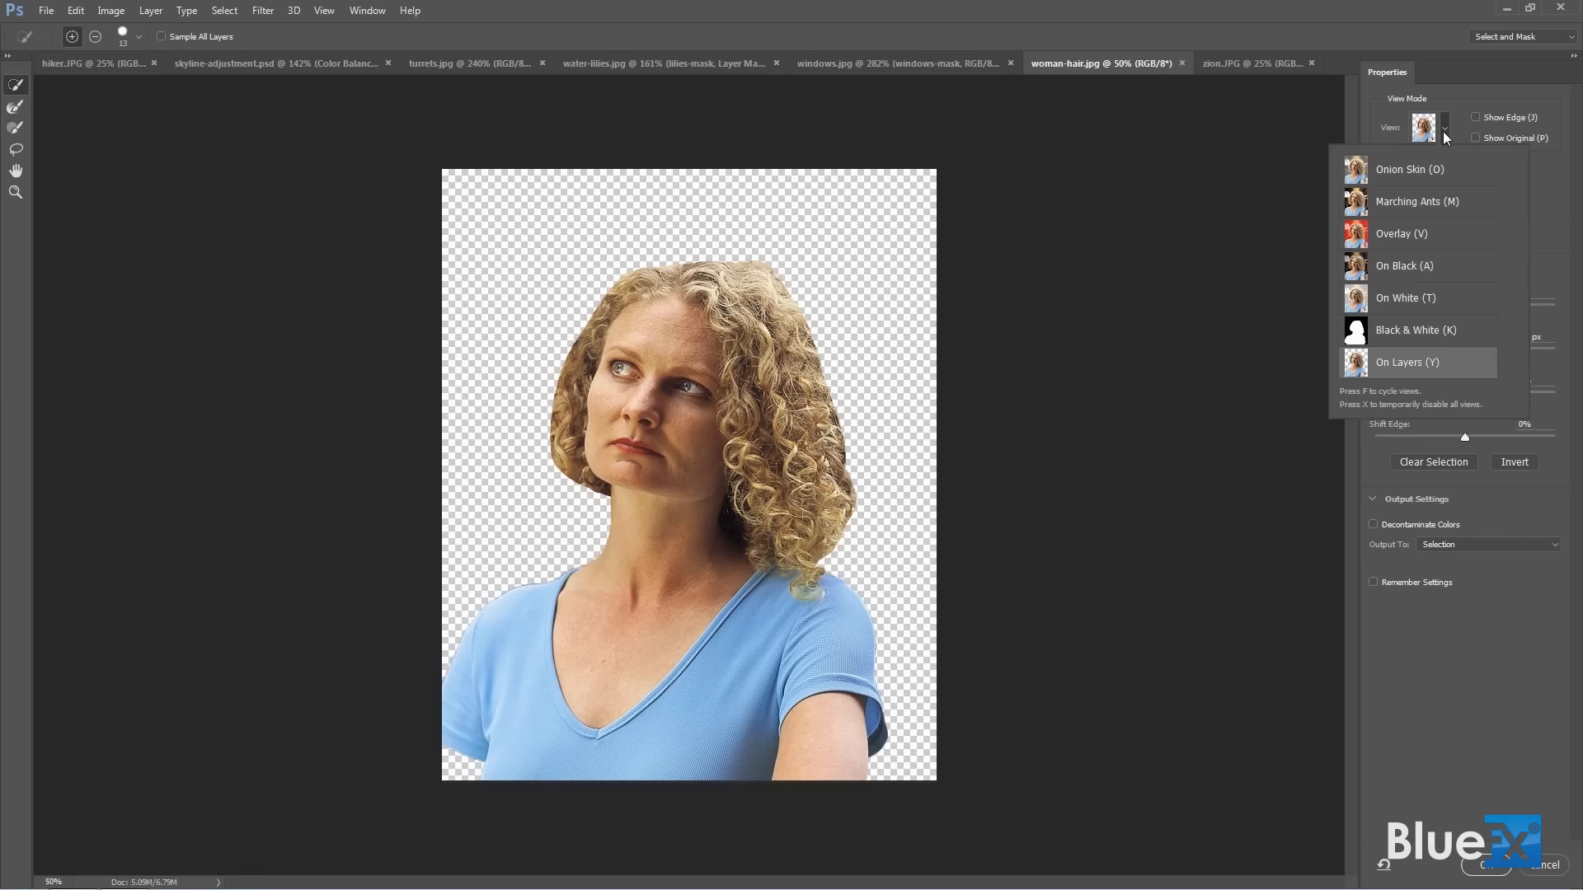
{"action": "left_click", "coordinate": [1369, 235]}
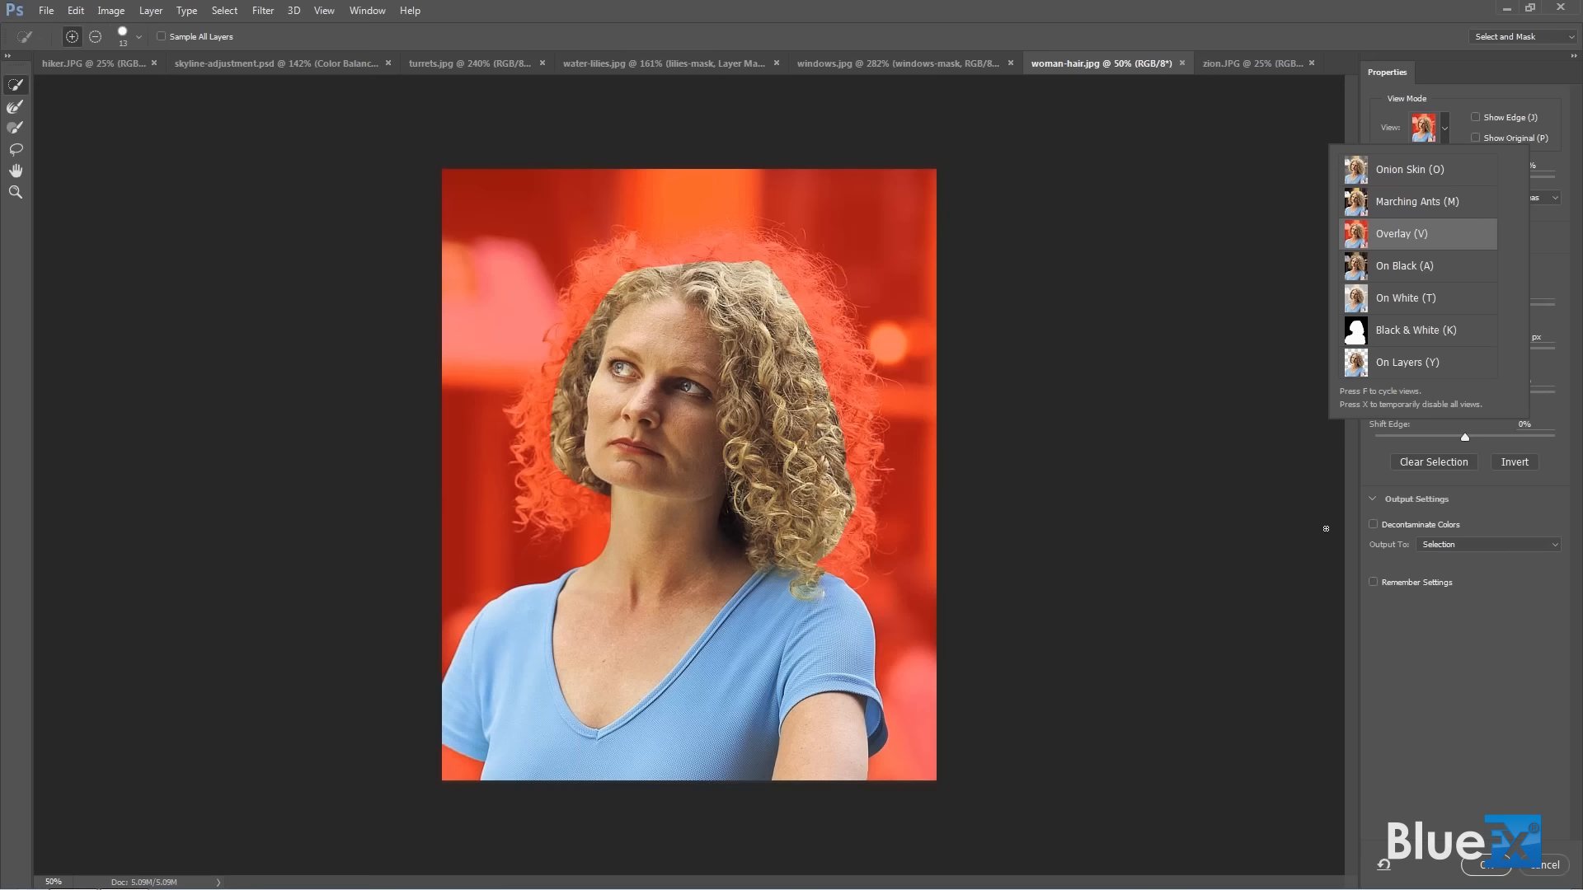
{"action": "left_click", "coordinate": [1412, 654]}
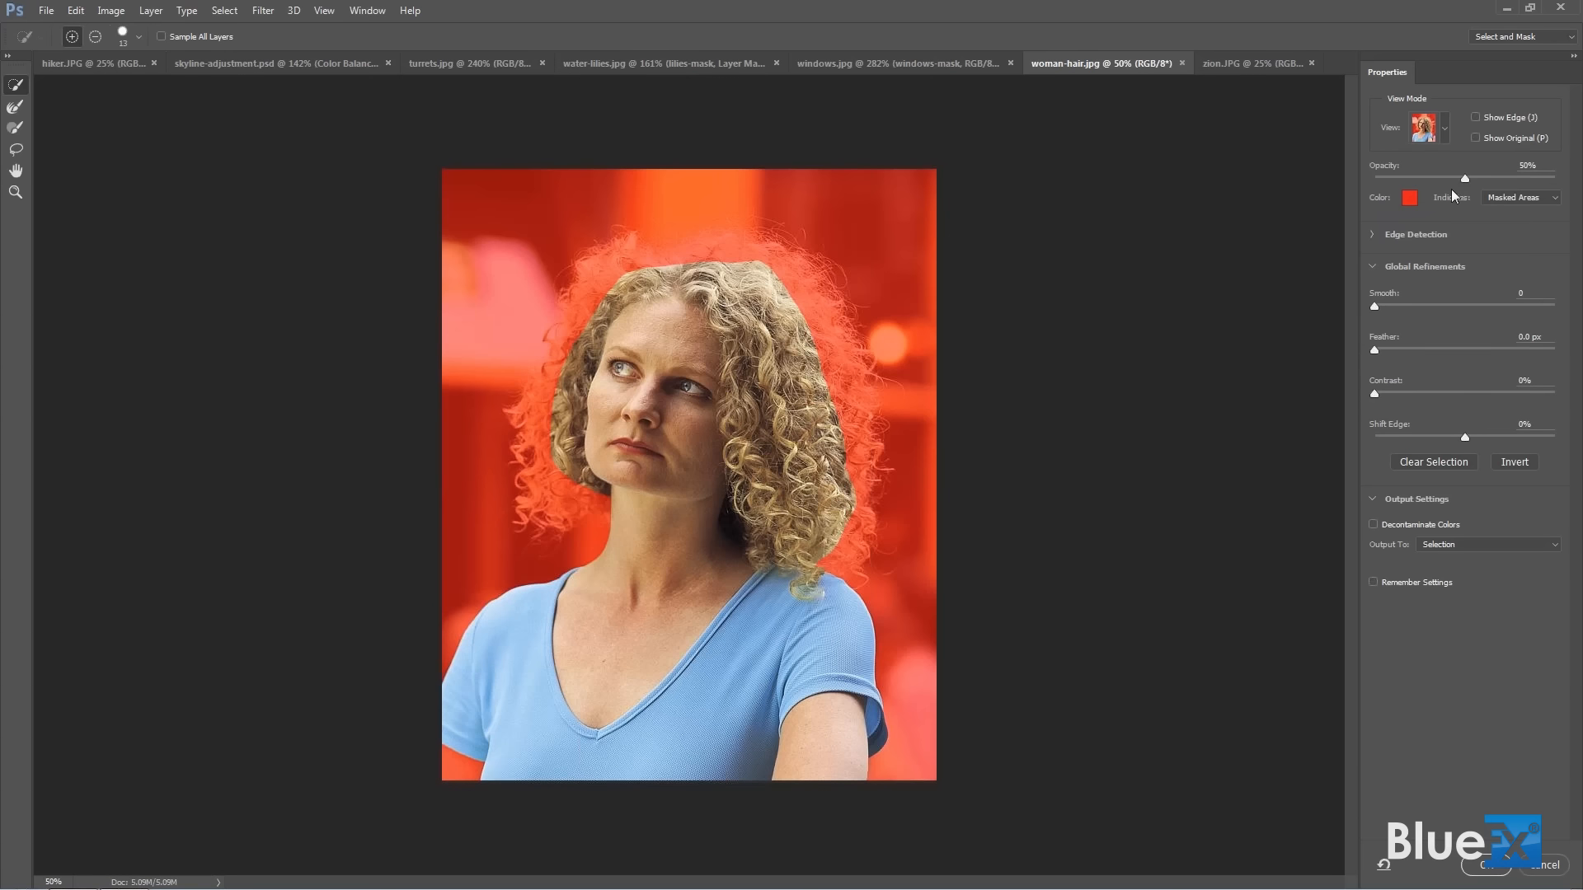
{"action": "left_click_drag", "start_coordinate": [1465, 178], "coordinate": [1495, 179]}
{"action": "left_click", "coordinate": [1410, 198]}
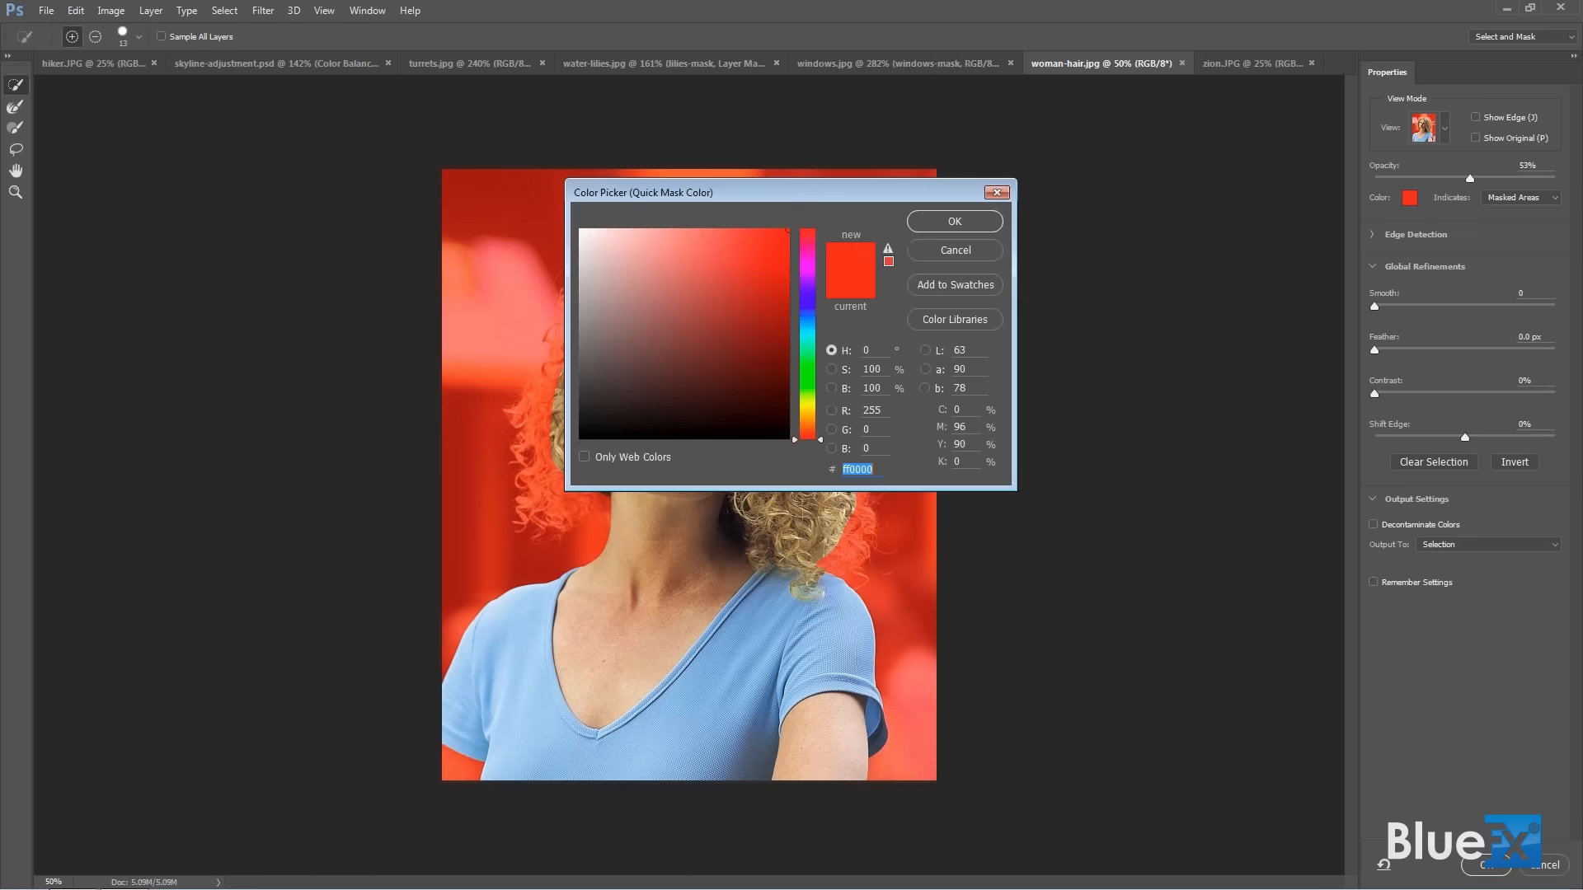
{"action": "left_click", "coordinate": [948, 251]}
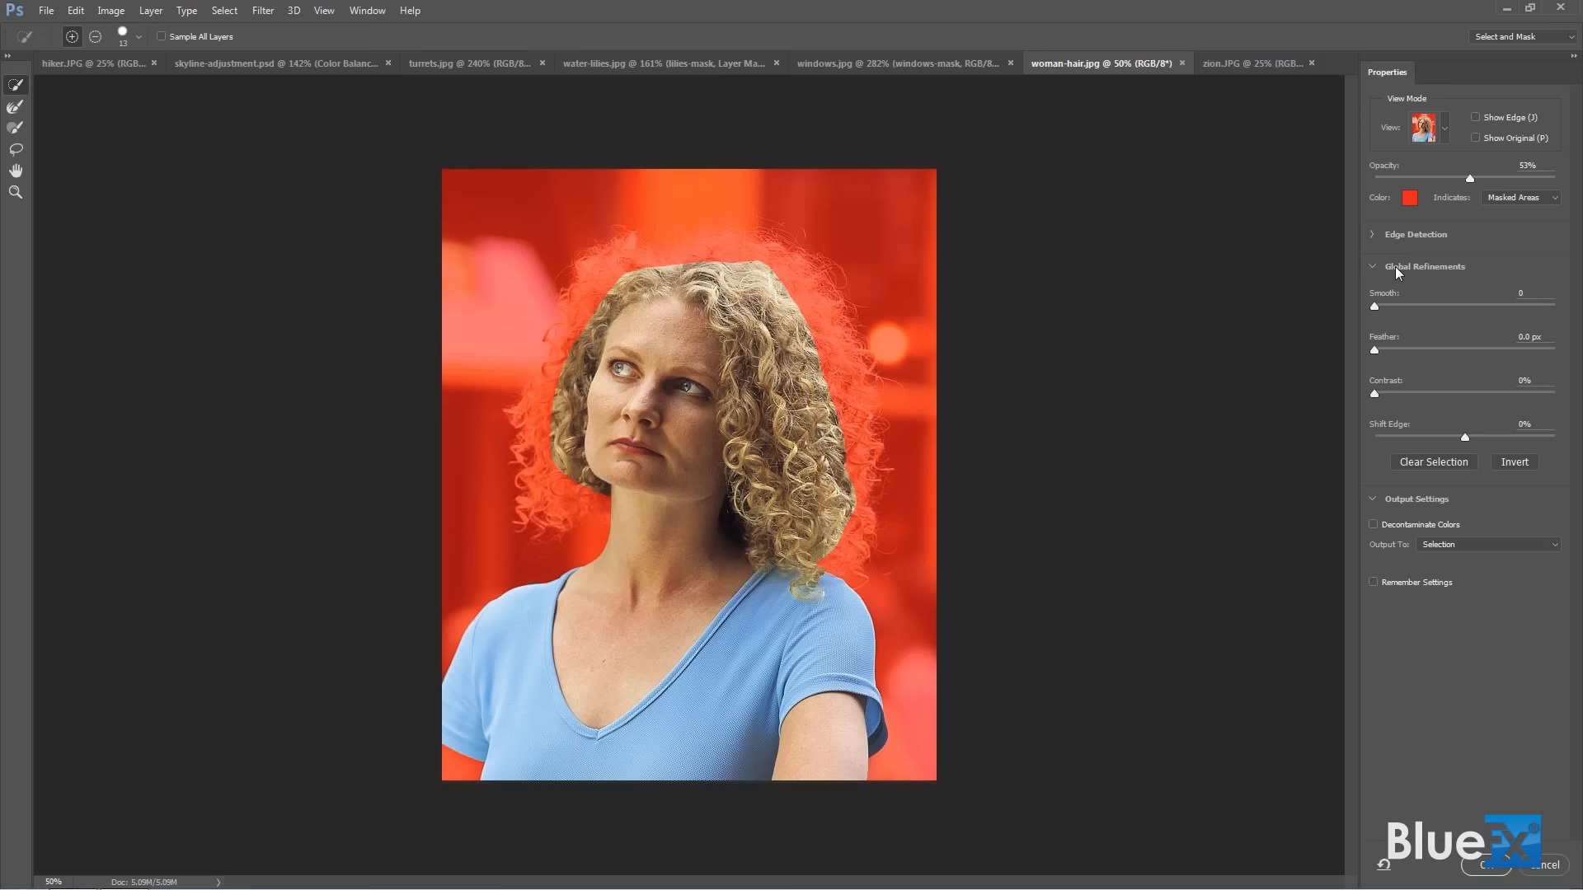
Show the selection edge and set the edge detection radius to 29 px.
{"action": "left_click", "coordinate": [1476, 118]}
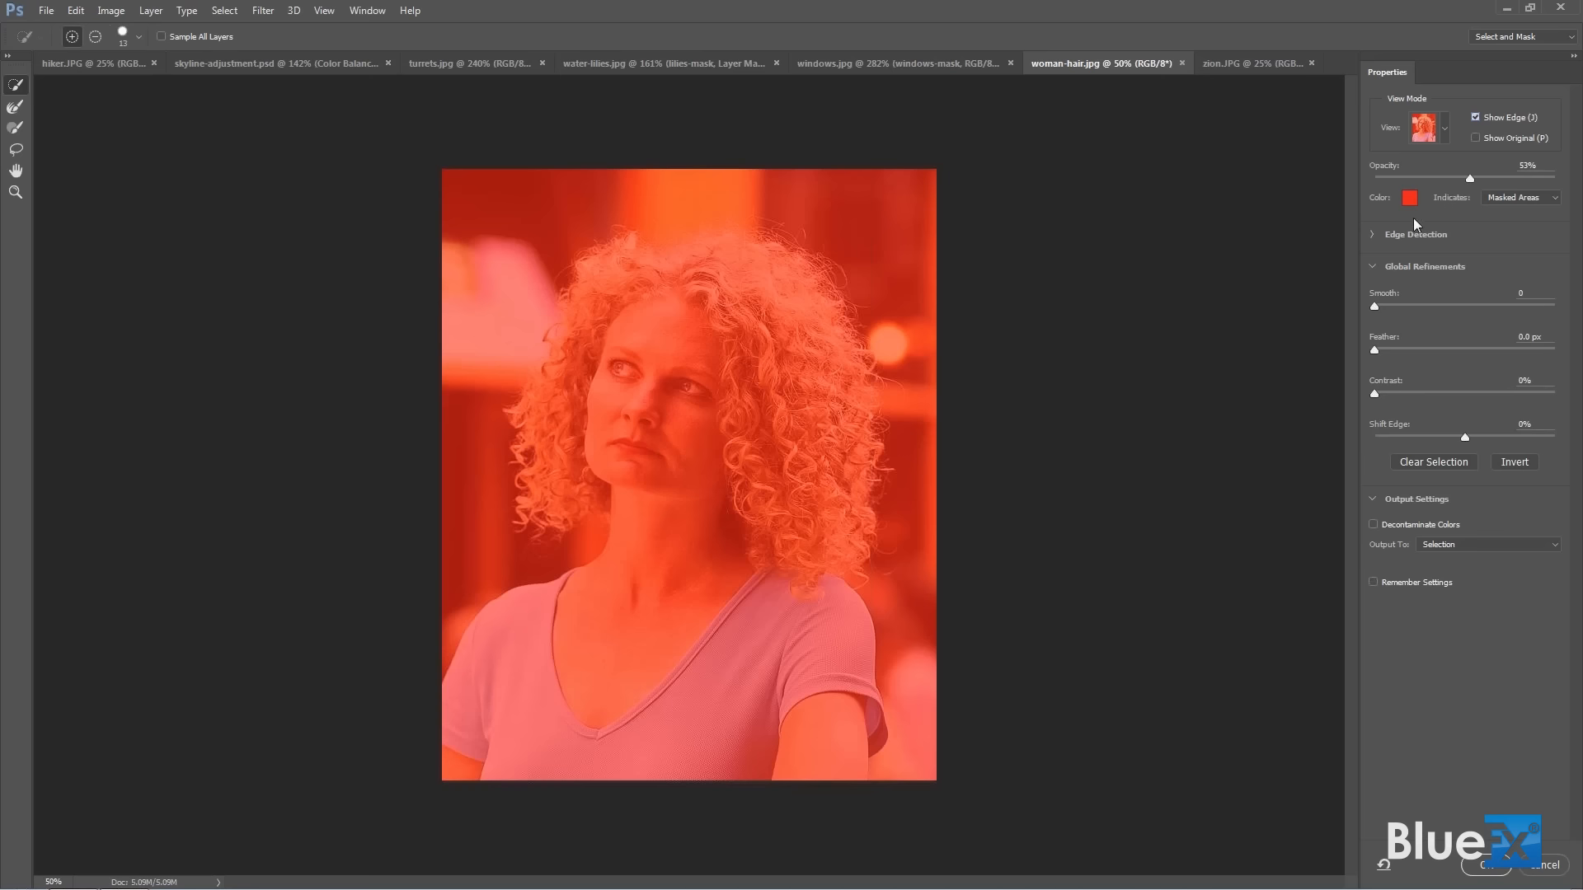
{"action": "left_click", "coordinate": [1373, 235]}
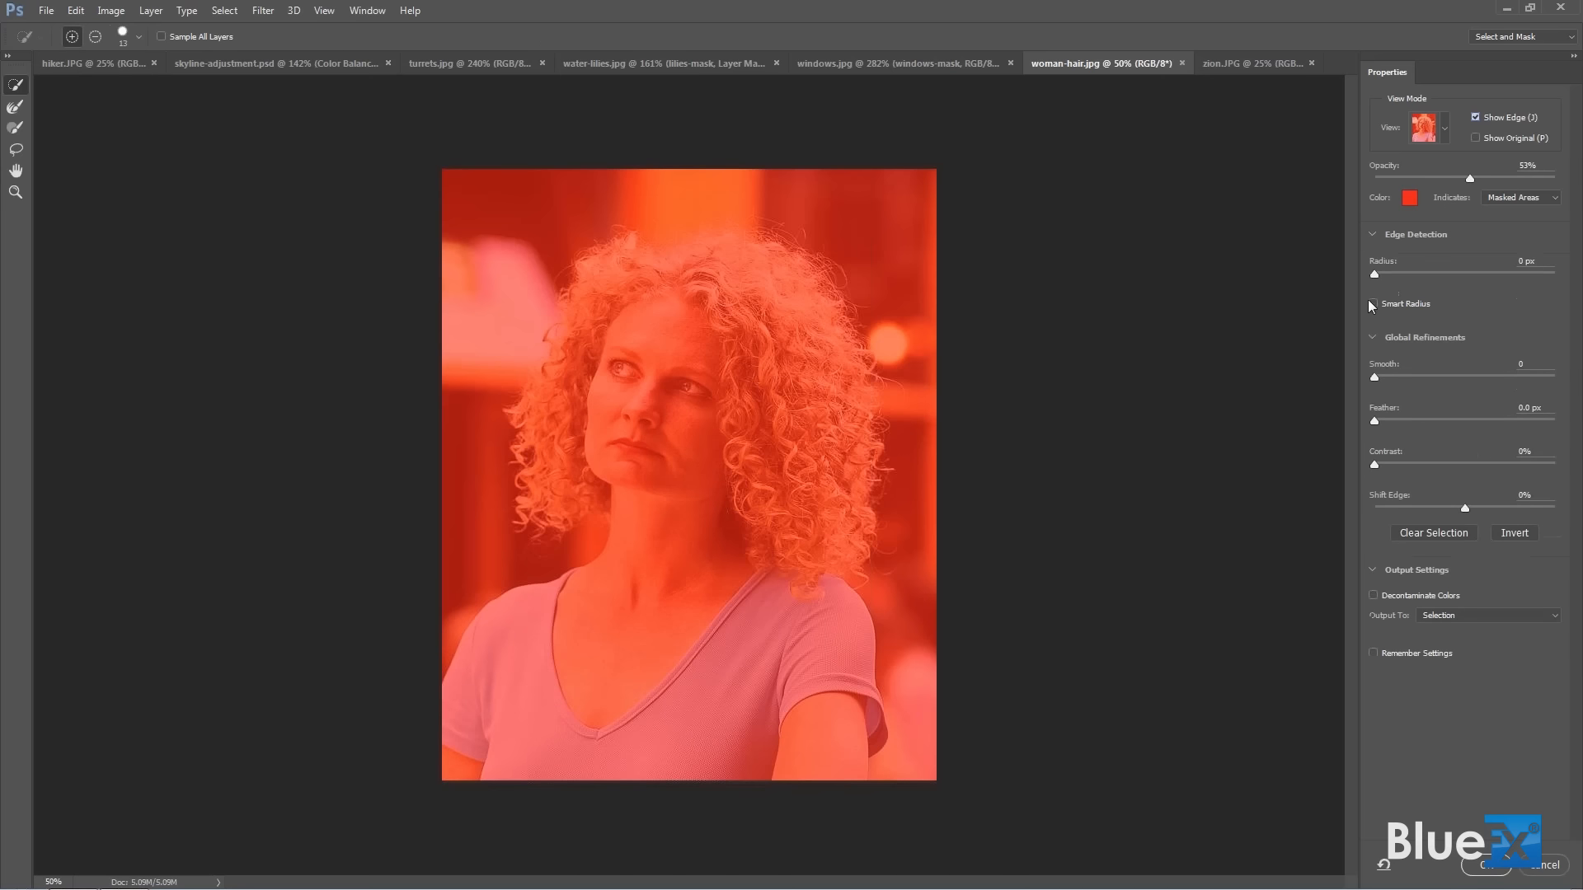
{"action": "left_click_drag", "start_coordinate": [1374, 272], "coordinate": [1460, 289]}
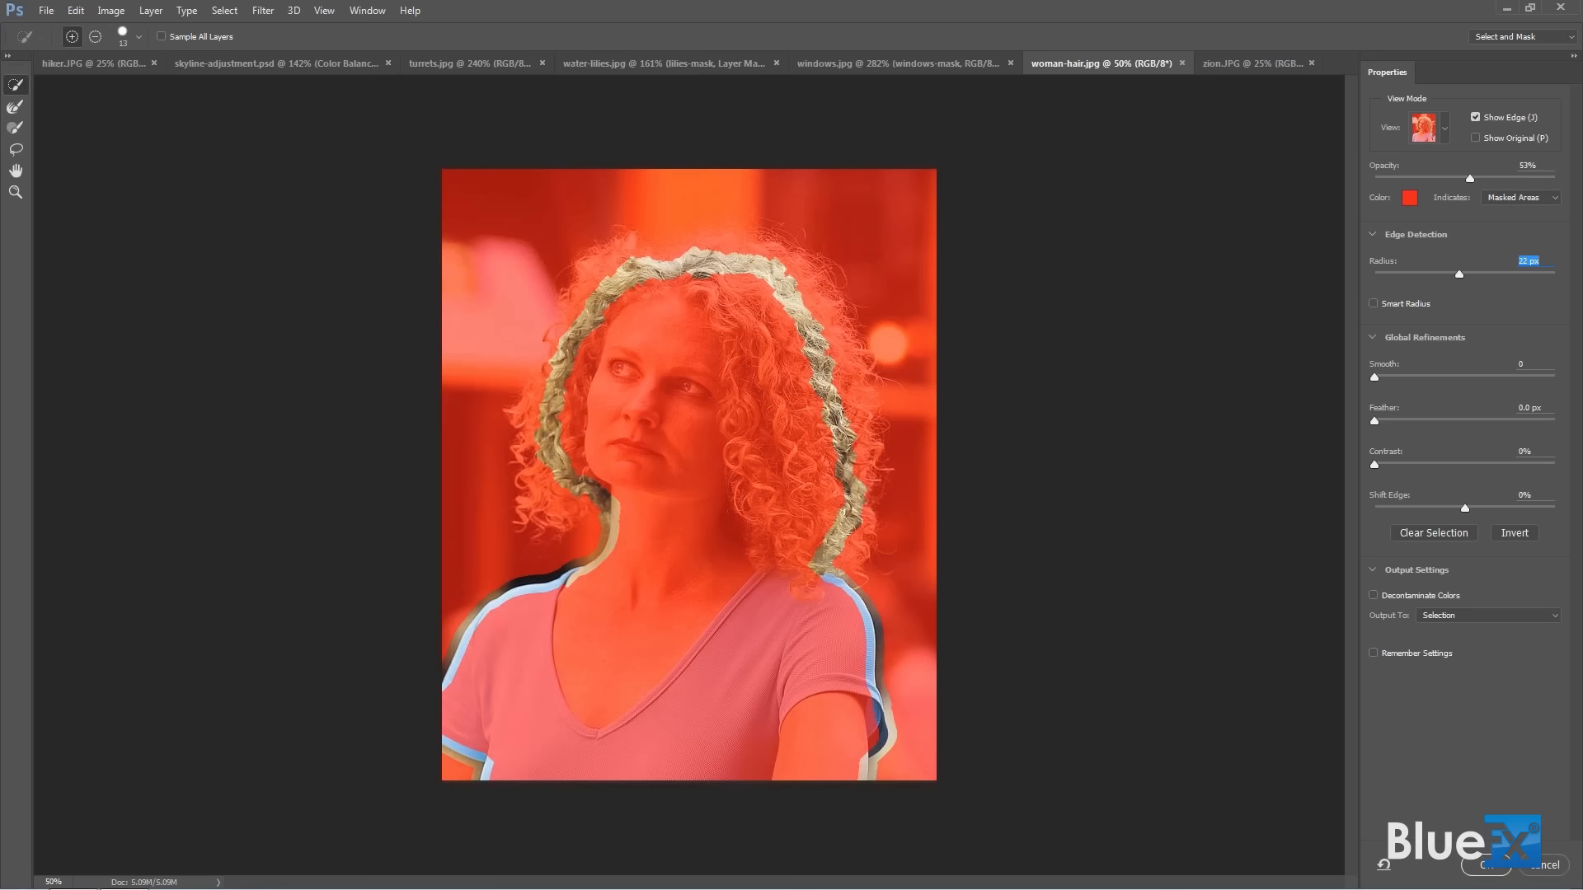
{"action": "left_click_drag", "start_coordinate": [1463, 274], "coordinate": [1466, 273]}
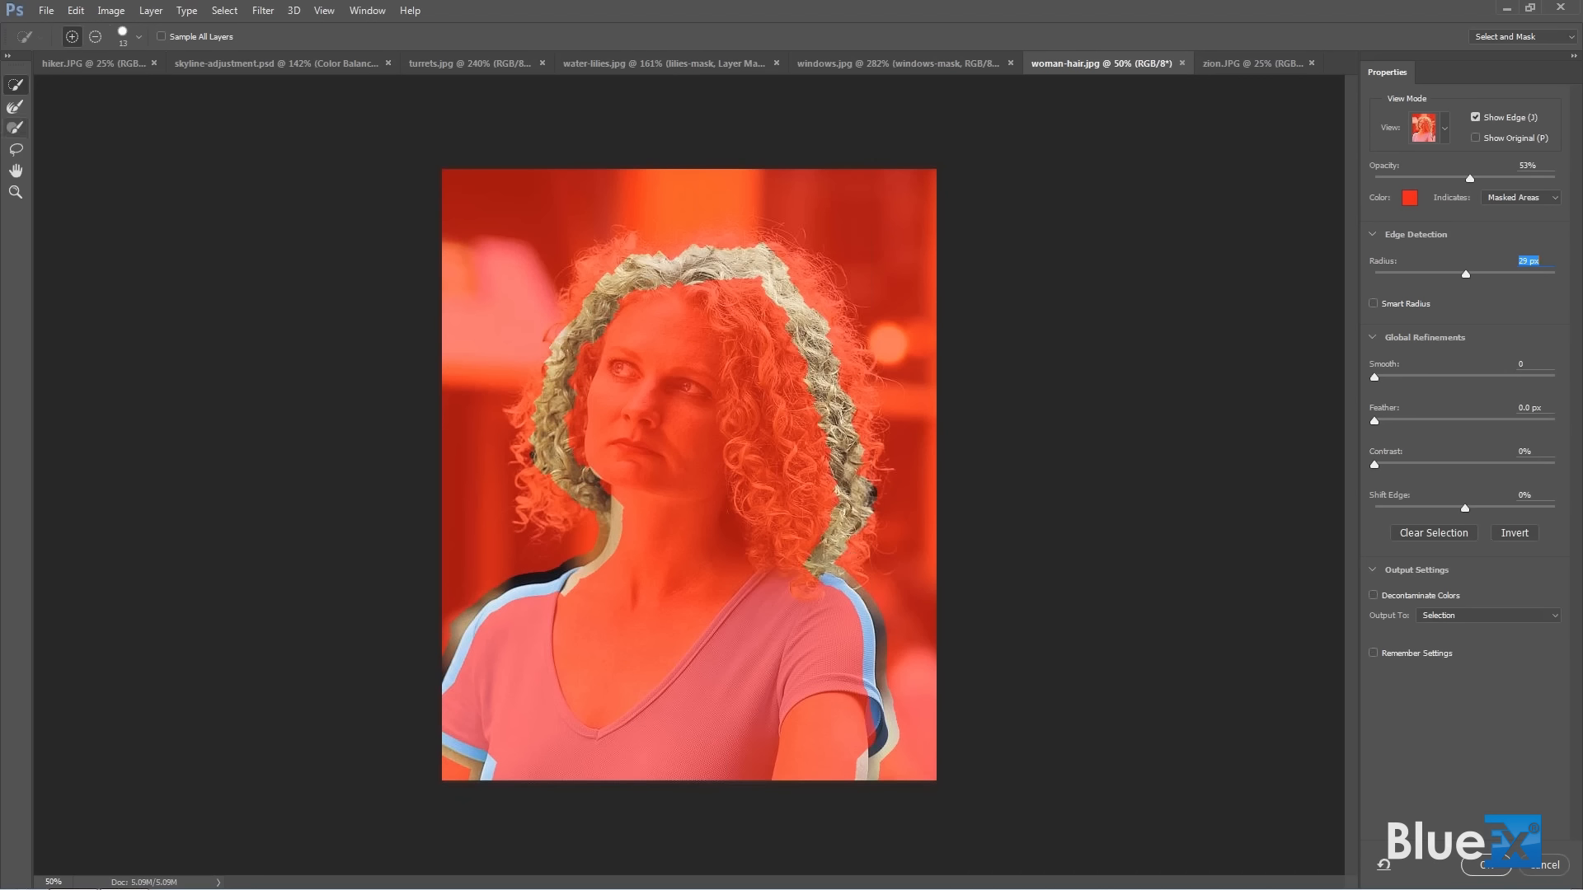
Paint around the whole outline of the hair with the Refine Edge Brush at size 149, covering the loose curls.
{"action": "left_click", "coordinate": [16, 108]}
{"action": "mouse_move", "coordinate": [279, 296]}
{"action": "left_mouse_down"}
{"action": "mouse_move", "coordinate": [318, 307]}
{"action": "mouse_move", "coordinate": [331, 133]}
{"action": "left_mouse_up"}
{"action": "left_click_drag", "start_coordinate": [334, 77], "coordinate": [334, 77]}
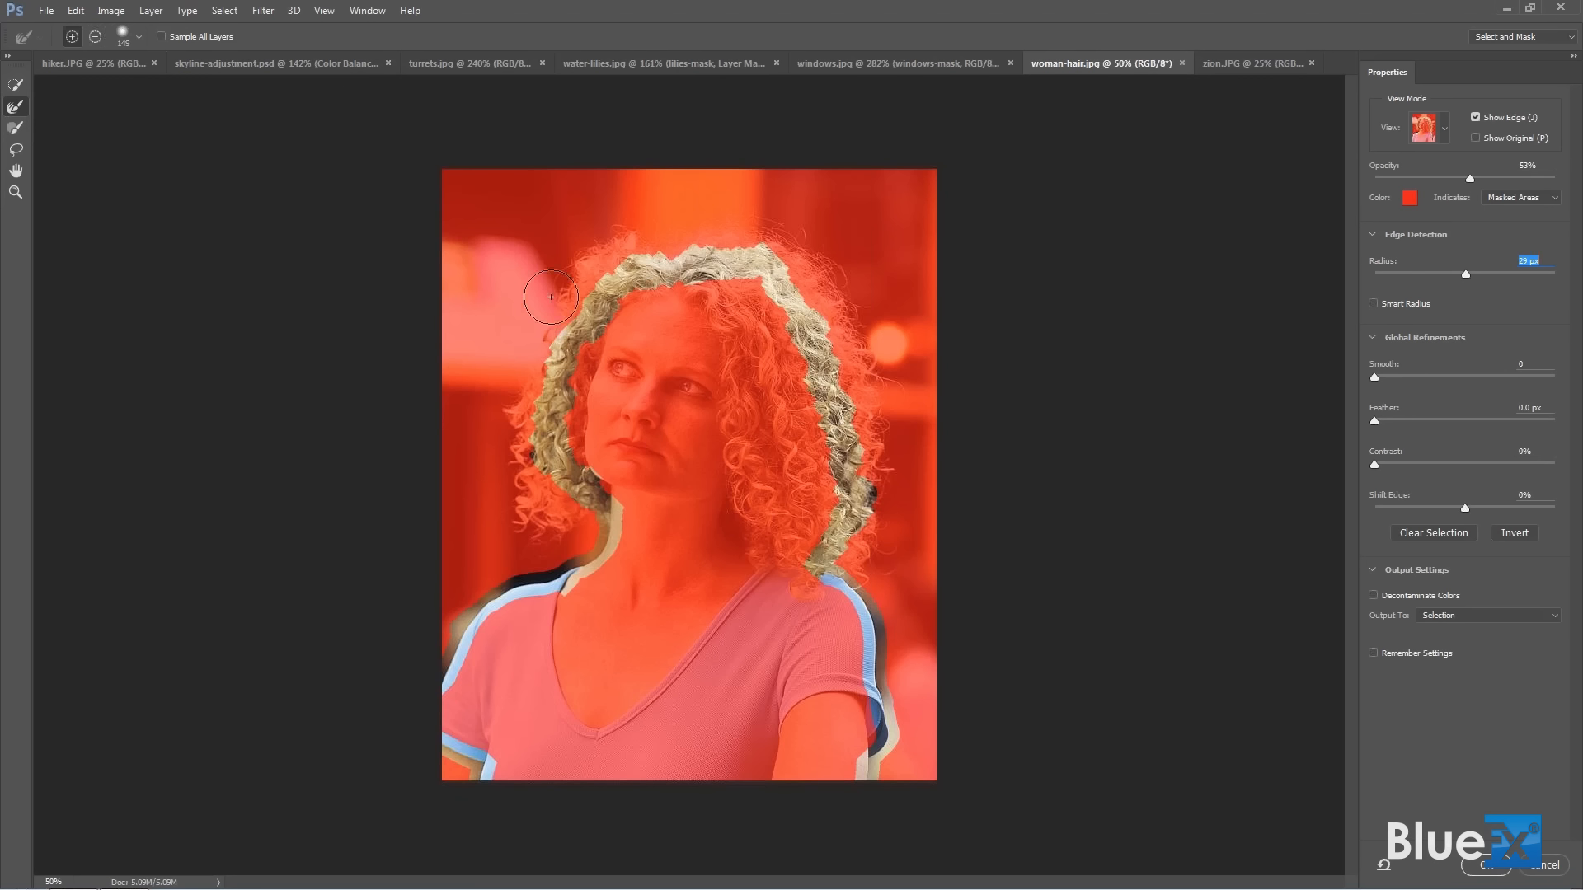
{"action": "mouse_move", "coordinate": [791, 282]}
{"action": "left_mouse_down"}
{"action": "mouse_move", "coordinate": [843, 429]}
{"action": "mouse_move", "coordinate": [841, 490]}
{"action": "mouse_move", "coordinate": [862, 500]}
{"action": "mouse_move", "coordinate": [845, 564]}
{"action": "left_mouse_up"}
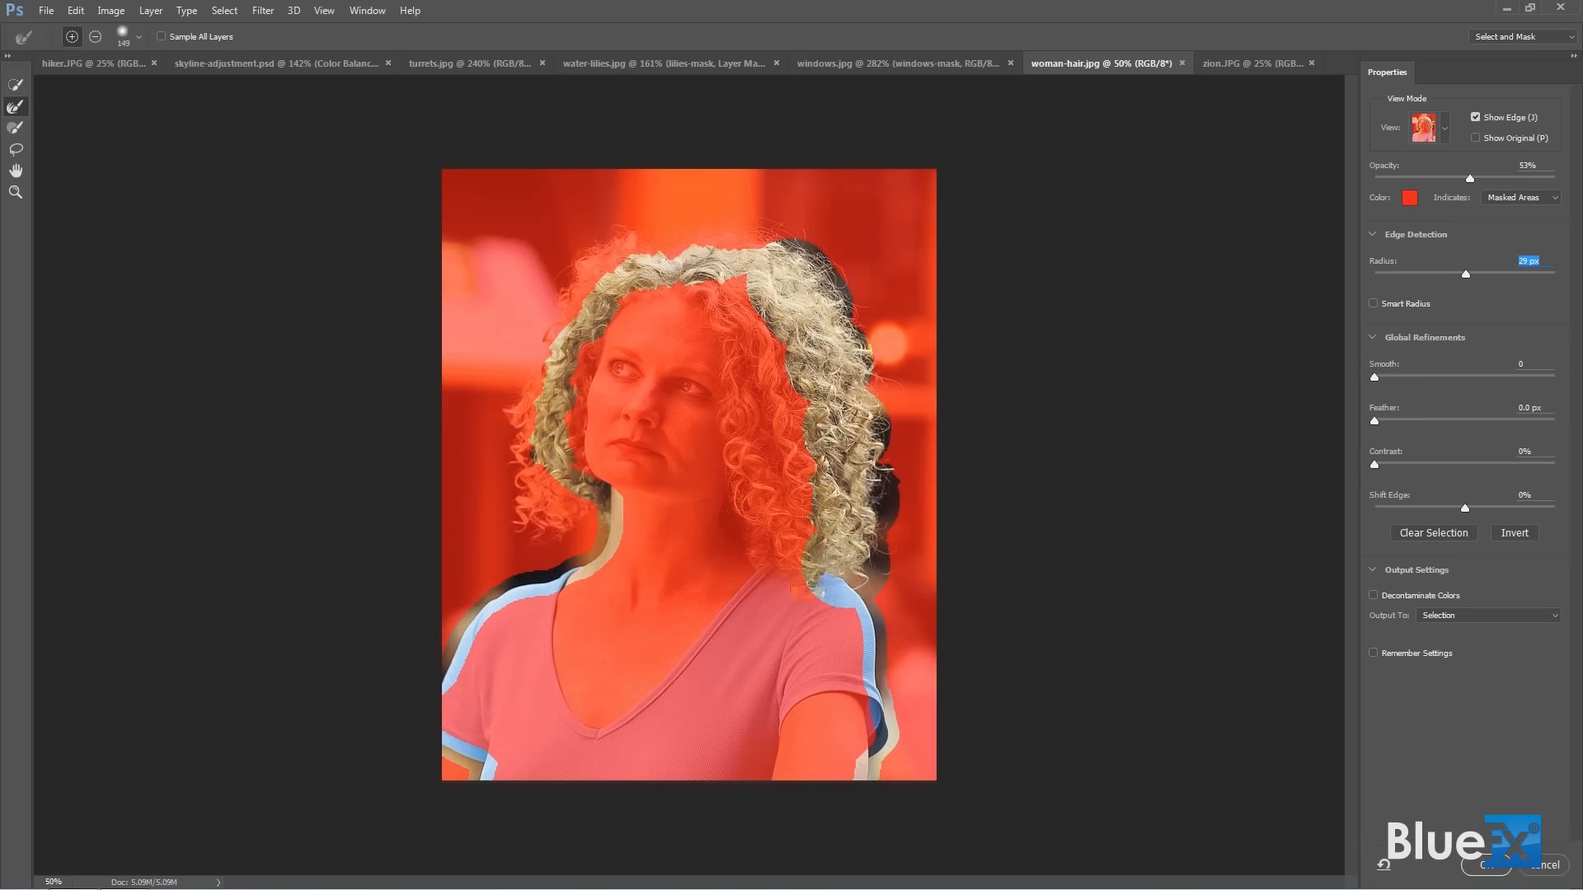
{"action": "mouse_move", "coordinate": [553, 517]}
{"action": "left_mouse_down"}
{"action": "mouse_move", "coordinate": [567, 513]}
{"action": "mouse_move", "coordinate": [552, 526]}
{"action": "mouse_move", "coordinate": [522, 503]}
{"action": "mouse_move", "coordinate": [558, 338]}
{"action": "left_mouse_up"}
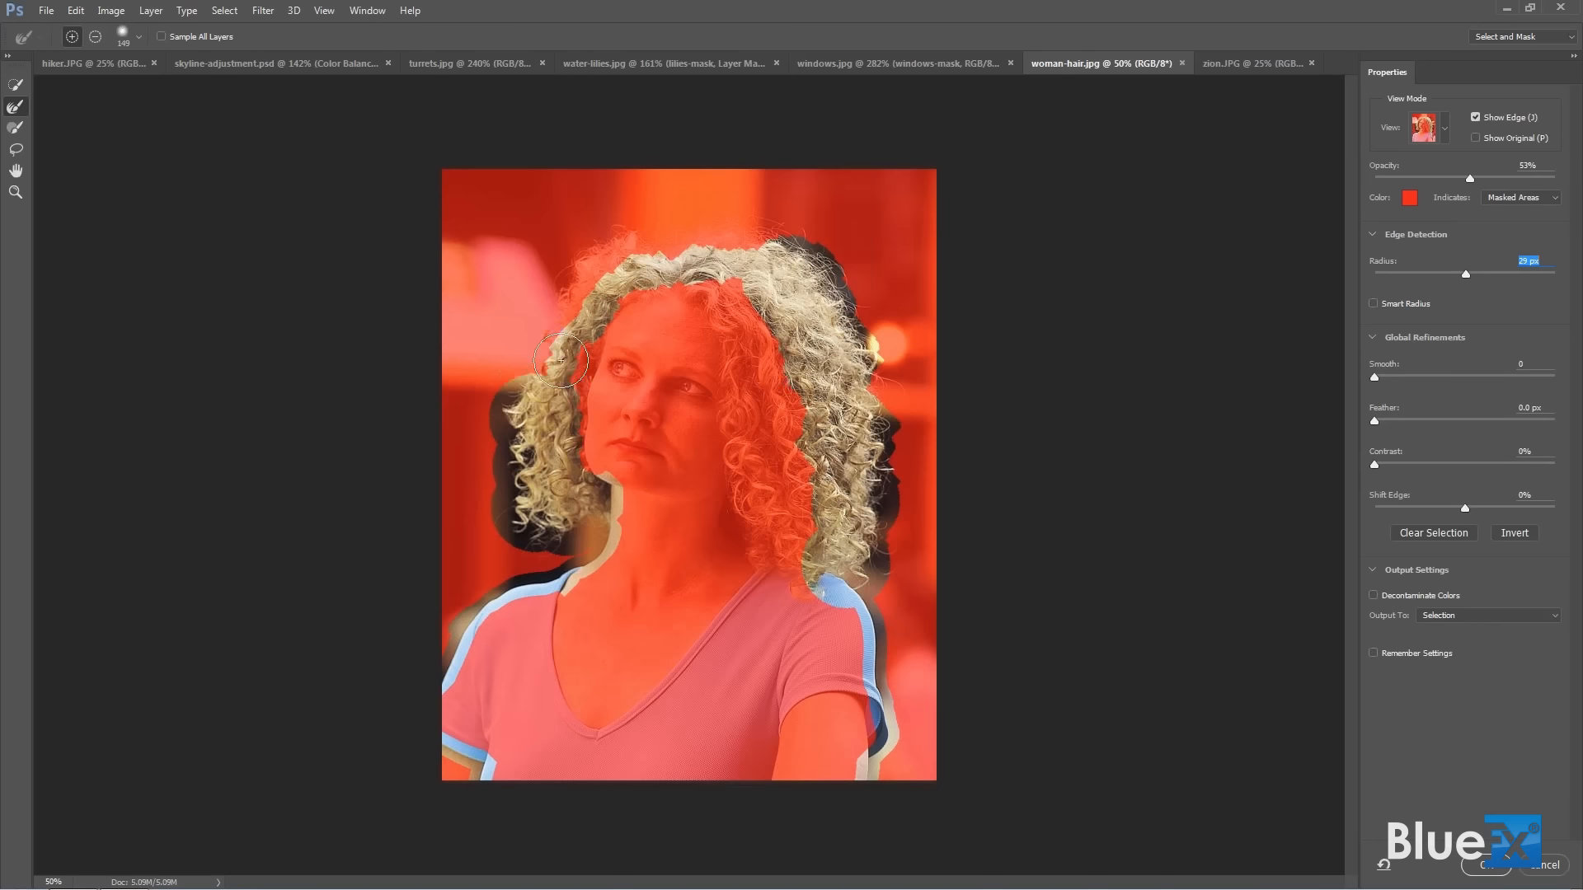
{"action": "left_click_drag", "start_coordinate": [561, 371], "coordinate": [577, 378]}
{"action": "mouse_move", "coordinate": [567, 323]}
{"action": "left_mouse_down"}
{"action": "mouse_move", "coordinate": [619, 256]}
{"action": "mouse_move", "coordinate": [695, 264]}
{"action": "mouse_move", "coordinate": [772, 245]}
{"action": "left_mouse_up"}
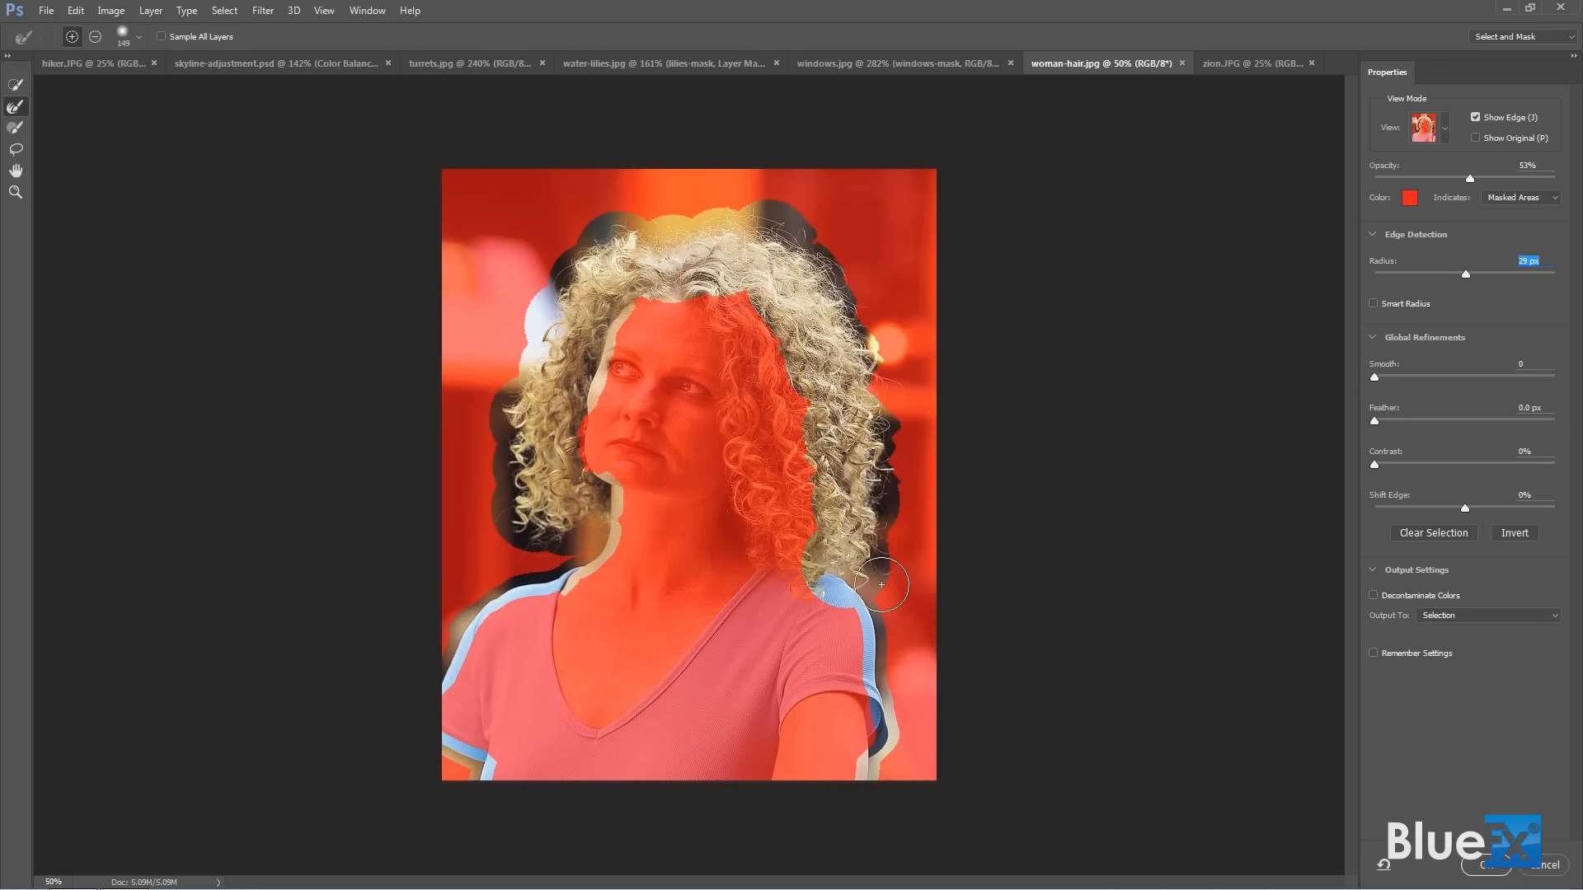
Enable Smart Radius and set the edge detection radius to 10 px.
{"action": "left_click", "coordinate": [1373, 303]}
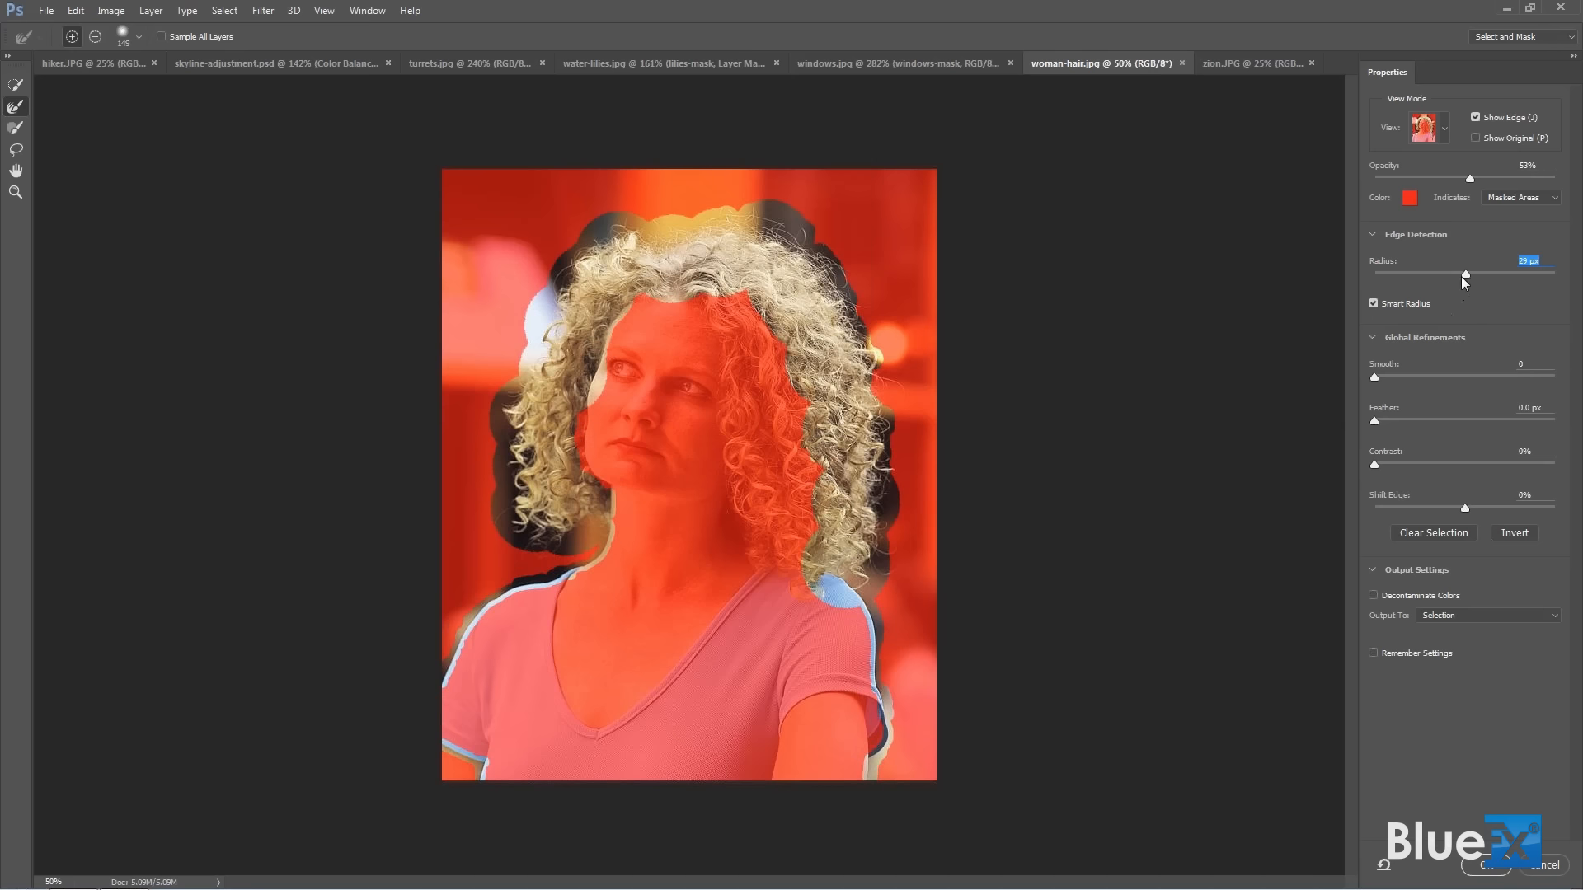
{"action": "left_click_drag", "start_coordinate": [1467, 274], "coordinate": [1439, 272]}
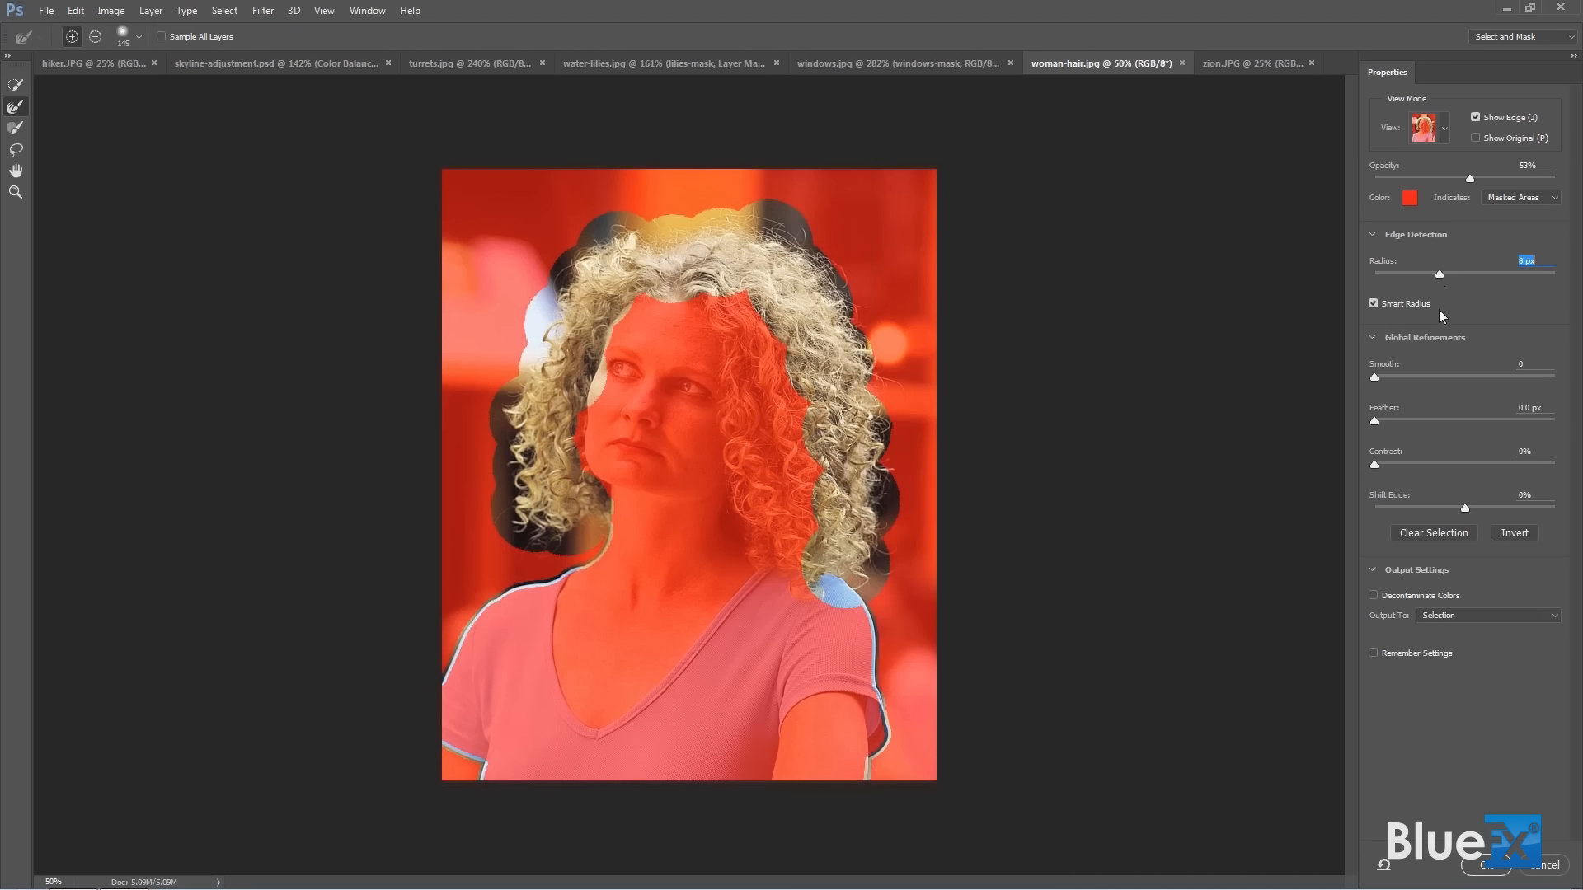
{"action": "left_click", "coordinate": [1420, 307]}
{"action": "left_click_drag", "start_coordinate": [1440, 275], "coordinate": [1446, 275]}
Refine more of the curls on the right side of the hair, comparing the mask with the edge display off and on.
{"action": "left_click_drag", "start_coordinate": [843, 309], "coordinate": [817, 299]}
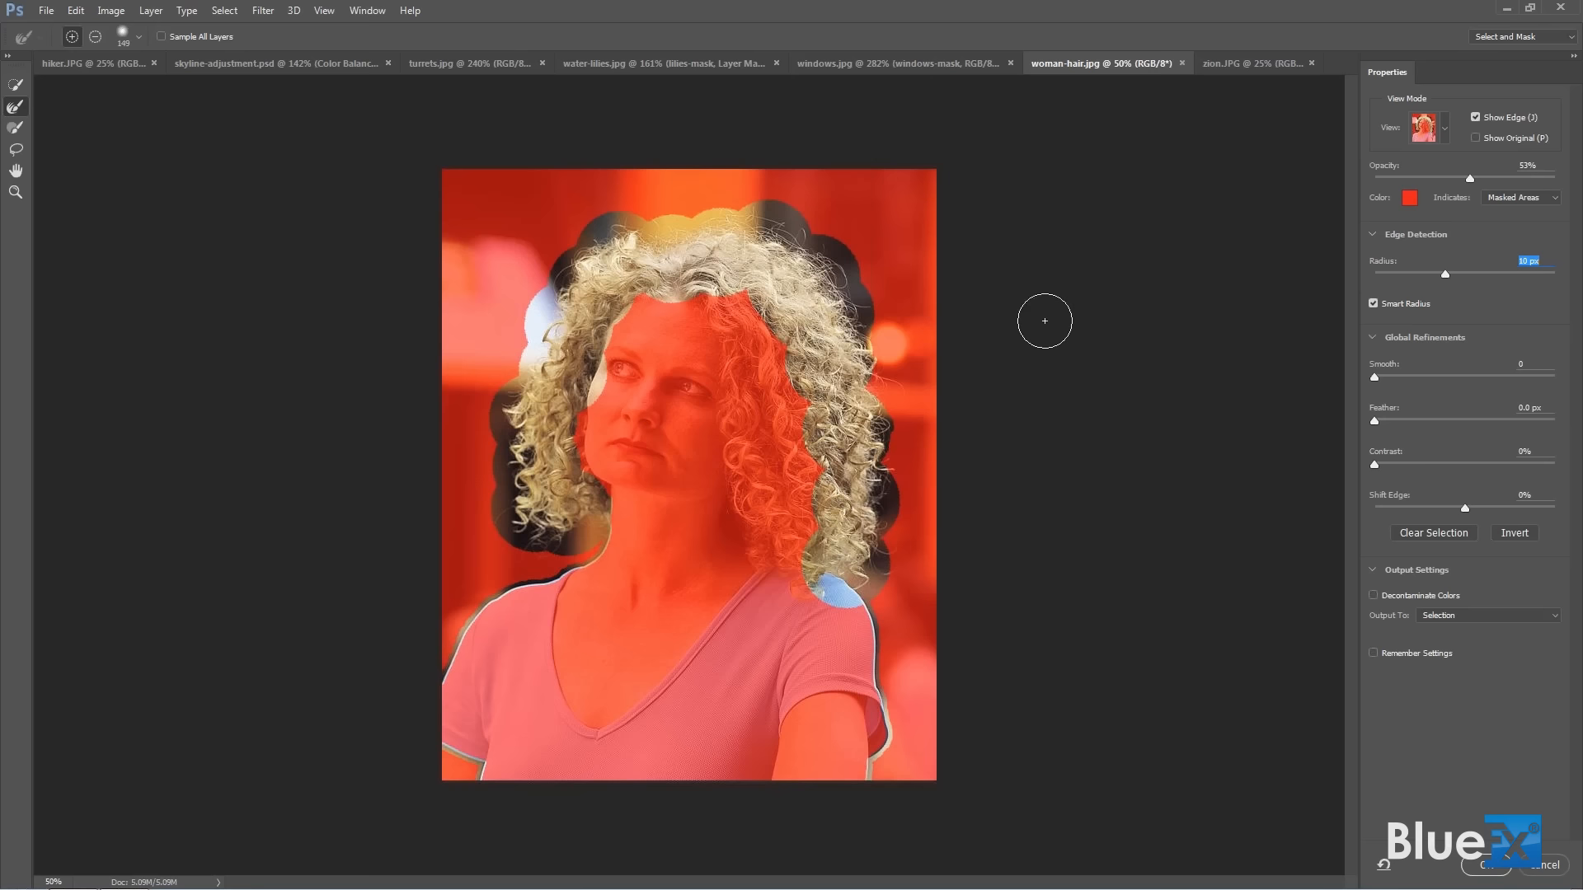
{"action": "left_click", "coordinate": [1475, 117]}
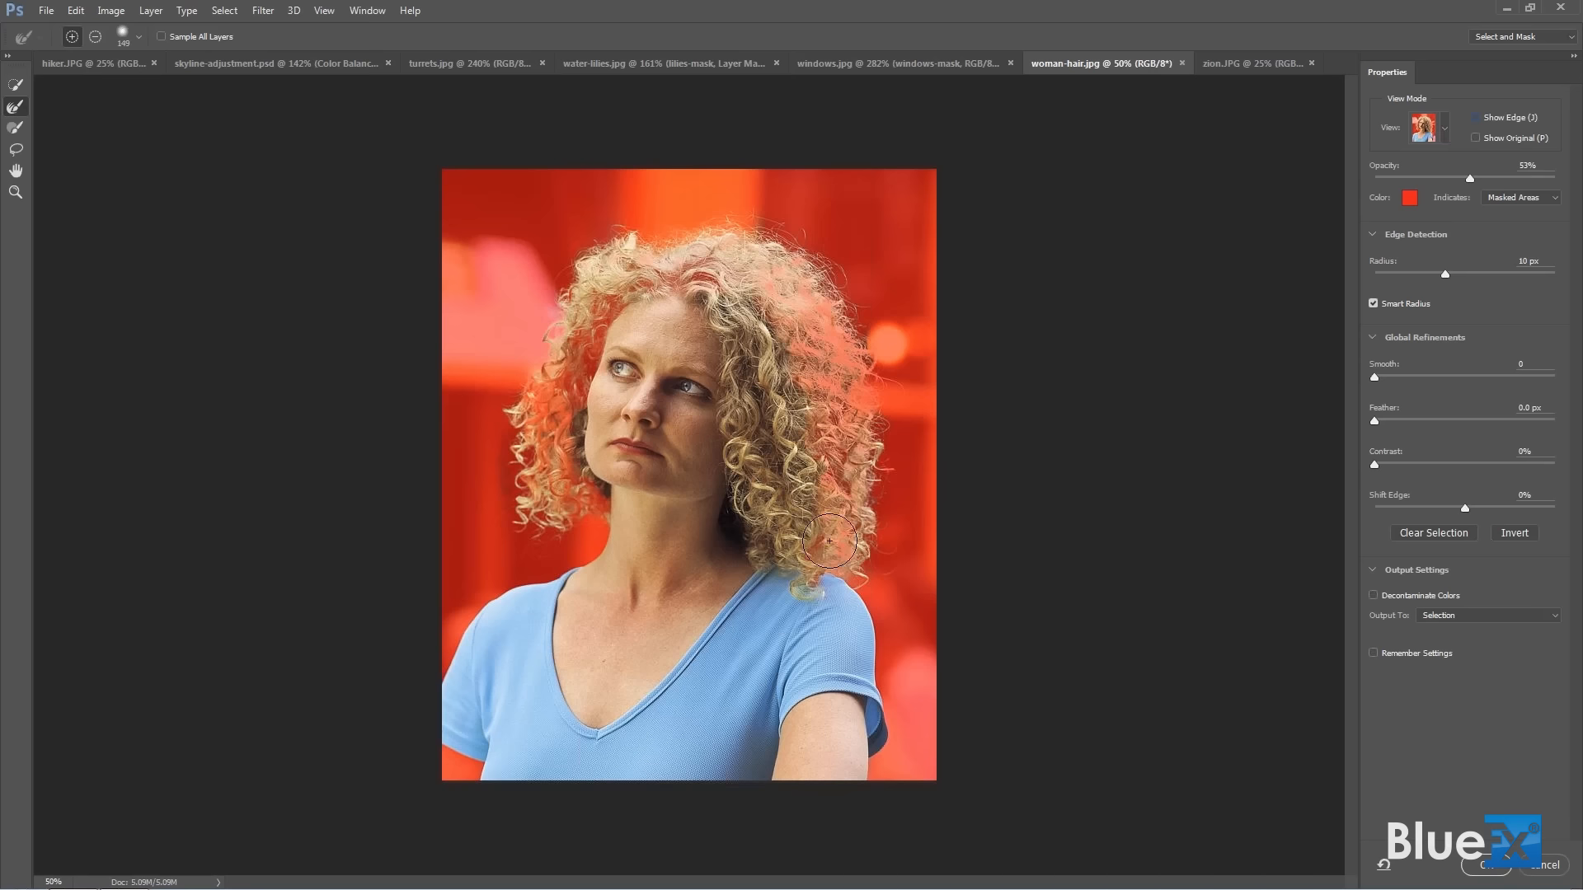
{"action": "left_click", "coordinate": [1472, 120]}
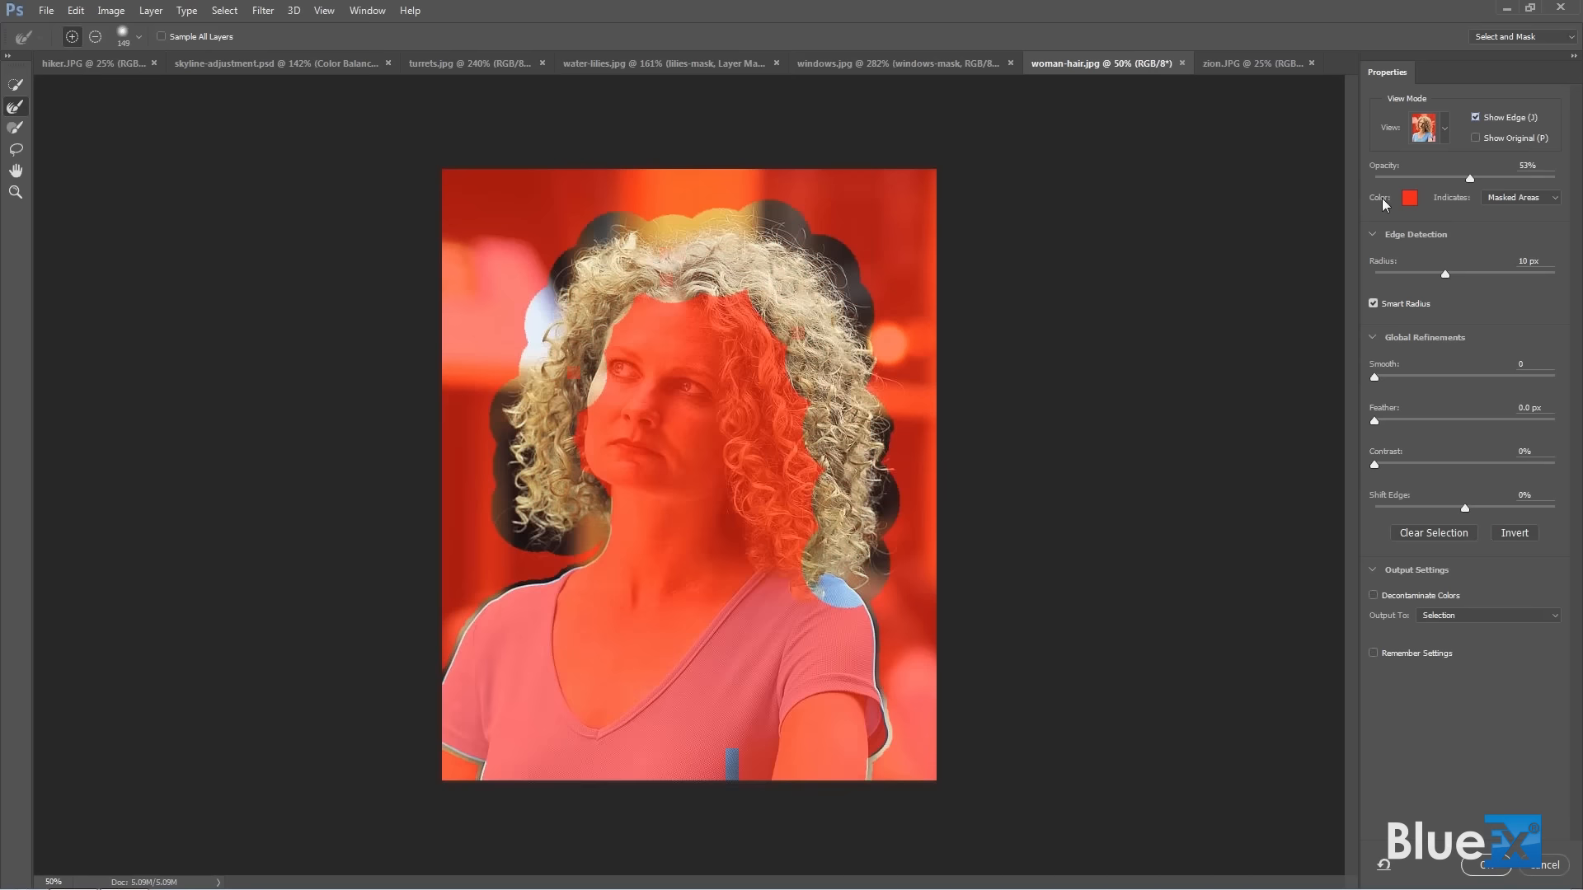
{"action": "mouse_move", "coordinate": [797, 378]}
{"action": "left_mouse_down"}
{"action": "mouse_move", "coordinate": [802, 445]}
{"action": "mouse_move", "coordinate": [846, 498]}
{"action": "left_mouse_up"}
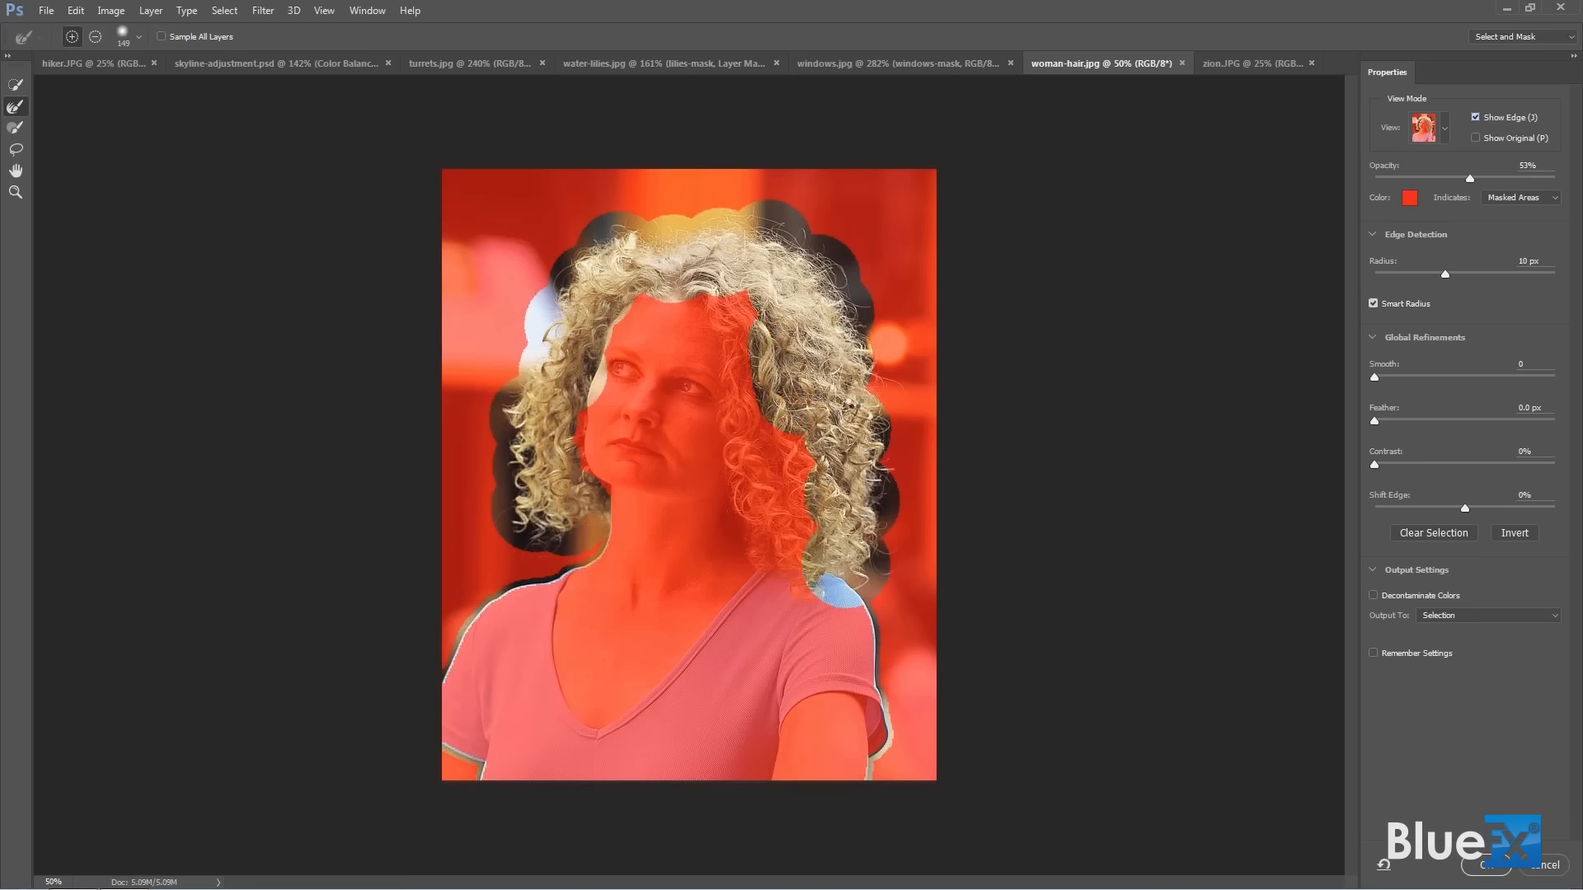
{"action": "left_click", "coordinate": [1477, 117]}
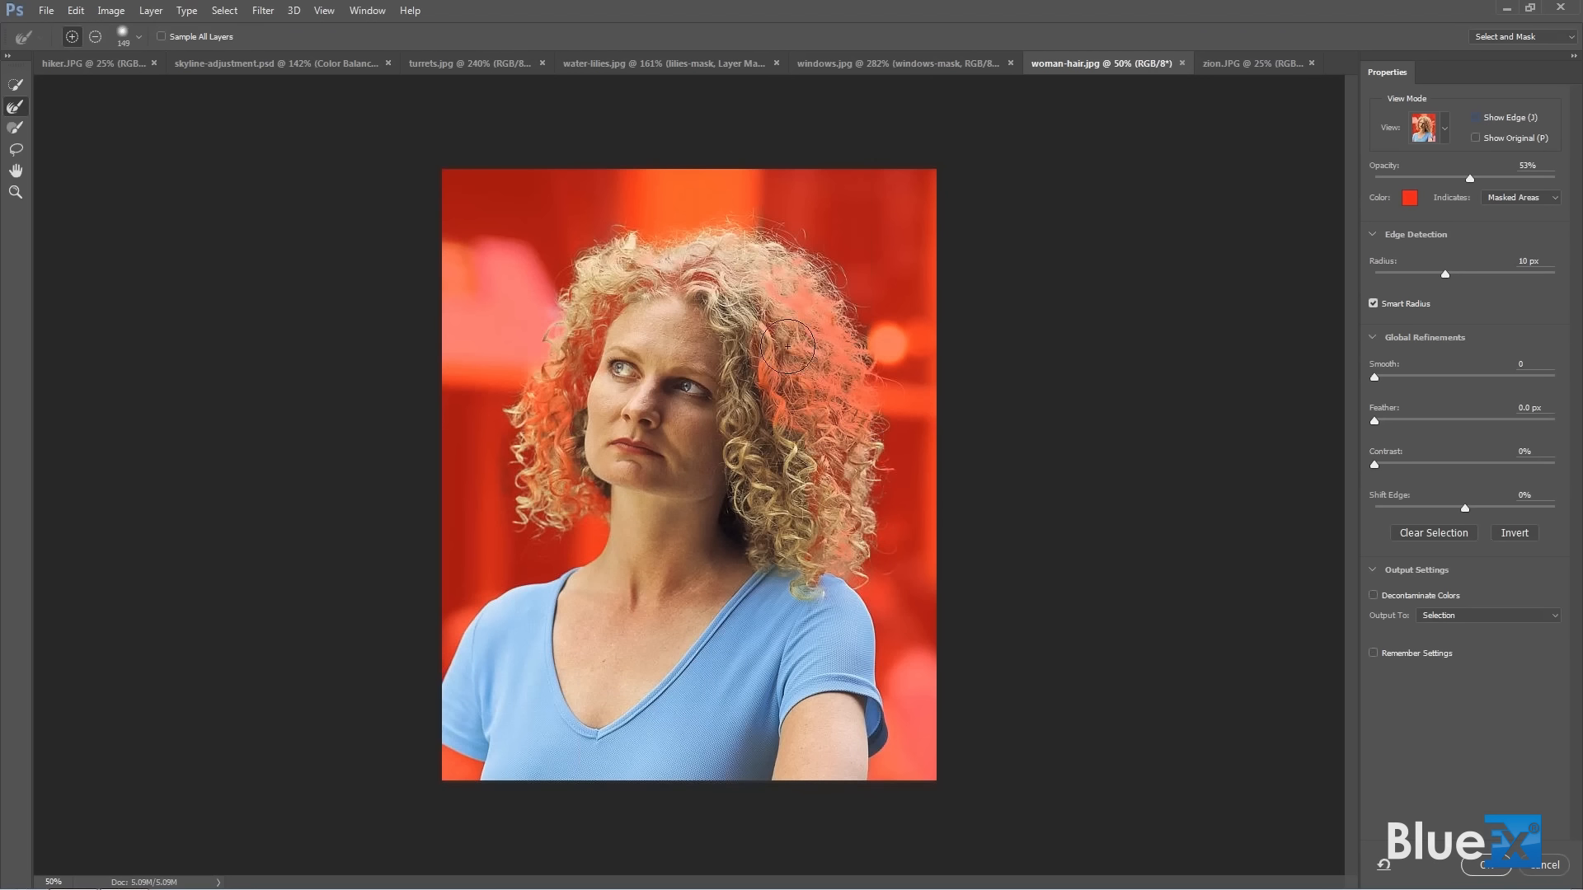
Paint the solid interior of the hair back into the selection with the Brush tool at size 149.
{"action": "left_click", "coordinate": [19, 135]}
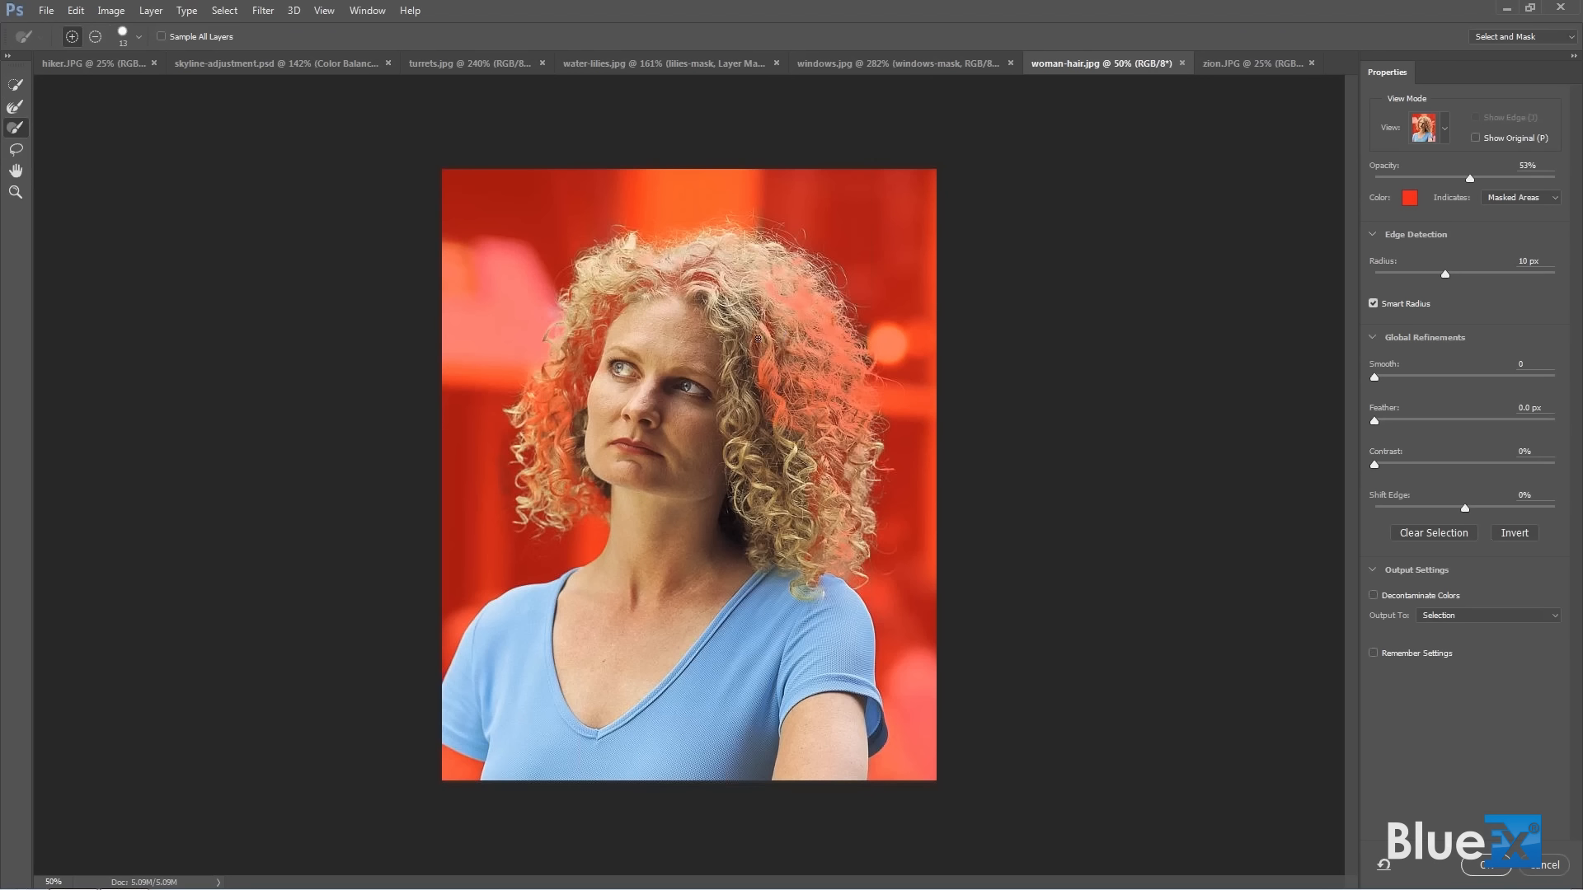
{"action": "mouse_move", "coordinate": [738, 340]}
{"action": "left_mouse_down"}
{"action": "mouse_move", "coordinate": [790, 372]}
{"action": "mouse_move", "coordinate": [791, 445]}
{"action": "mouse_move", "coordinate": [785, 310]}
{"action": "mouse_move", "coordinate": [809, 356]}
{"action": "mouse_move", "coordinate": [820, 515]}
{"action": "left_mouse_up"}
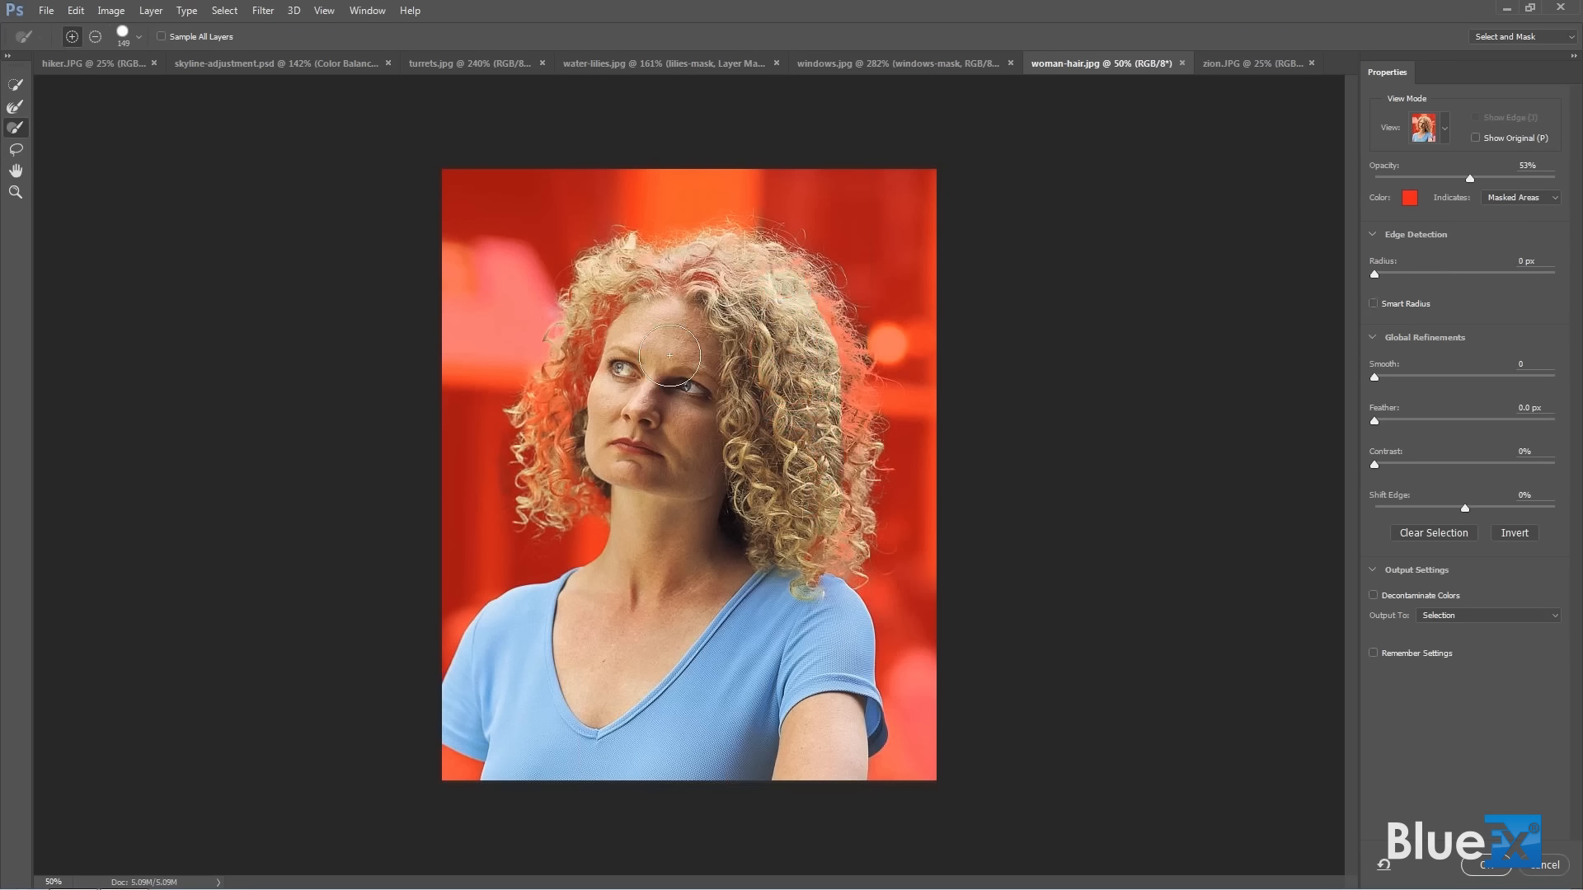
{"action": "mouse_move", "coordinate": [620, 318]}
{"action": "left_mouse_down"}
{"action": "mouse_move", "coordinate": [562, 435]}
{"action": "mouse_move", "coordinate": [580, 389]}
{"action": "left_mouse_up"}
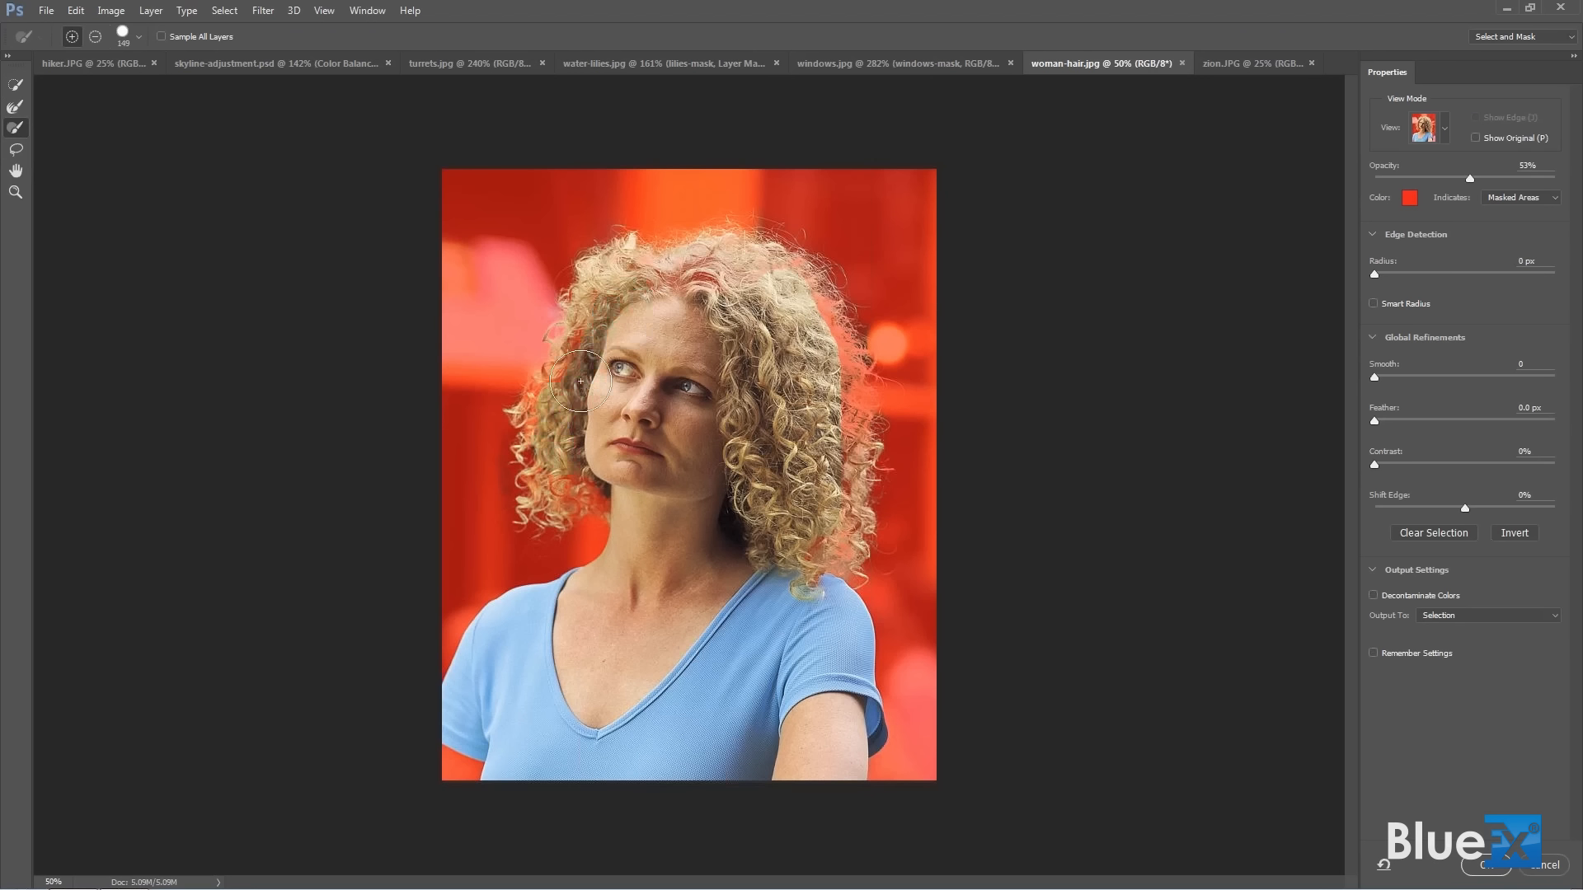
{"action": "mouse_move", "coordinate": [689, 307]}
{"action": "left_mouse_down"}
{"action": "mouse_move", "coordinate": [703, 285]}
{"action": "mouse_move", "coordinate": [779, 284]}
{"action": "mouse_move", "coordinate": [826, 464]}
{"action": "left_mouse_up"}
Switch back to the Refine Edge Brush, show the selection edge and set the edge detection radius to 6 px.
{"action": "left_click", "coordinate": [25, 109]}
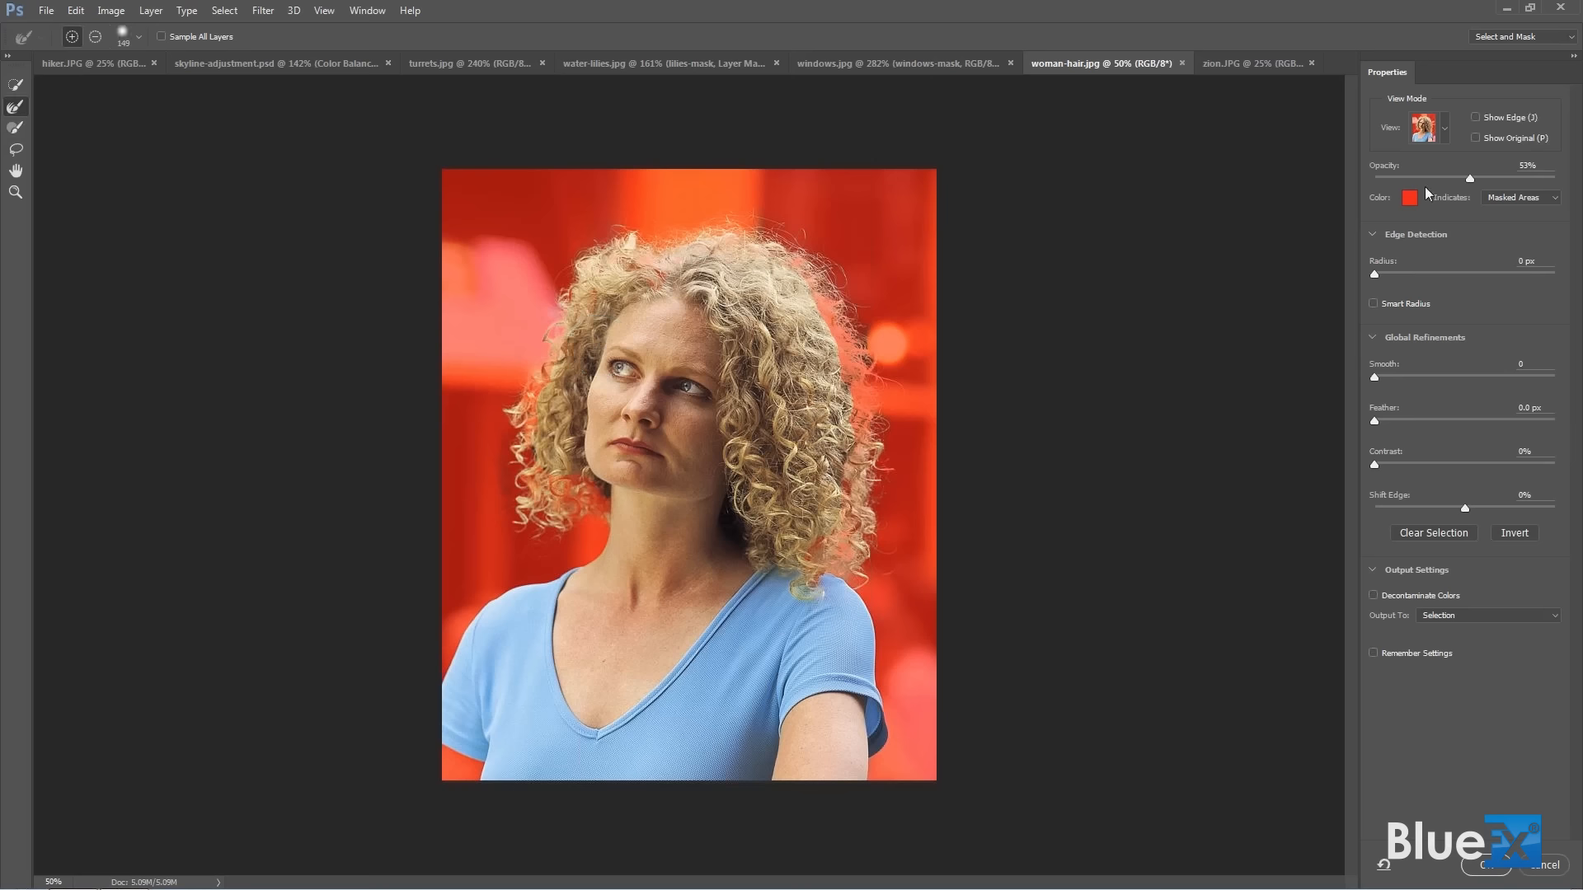
{"action": "left_click", "coordinate": [1475, 117]}
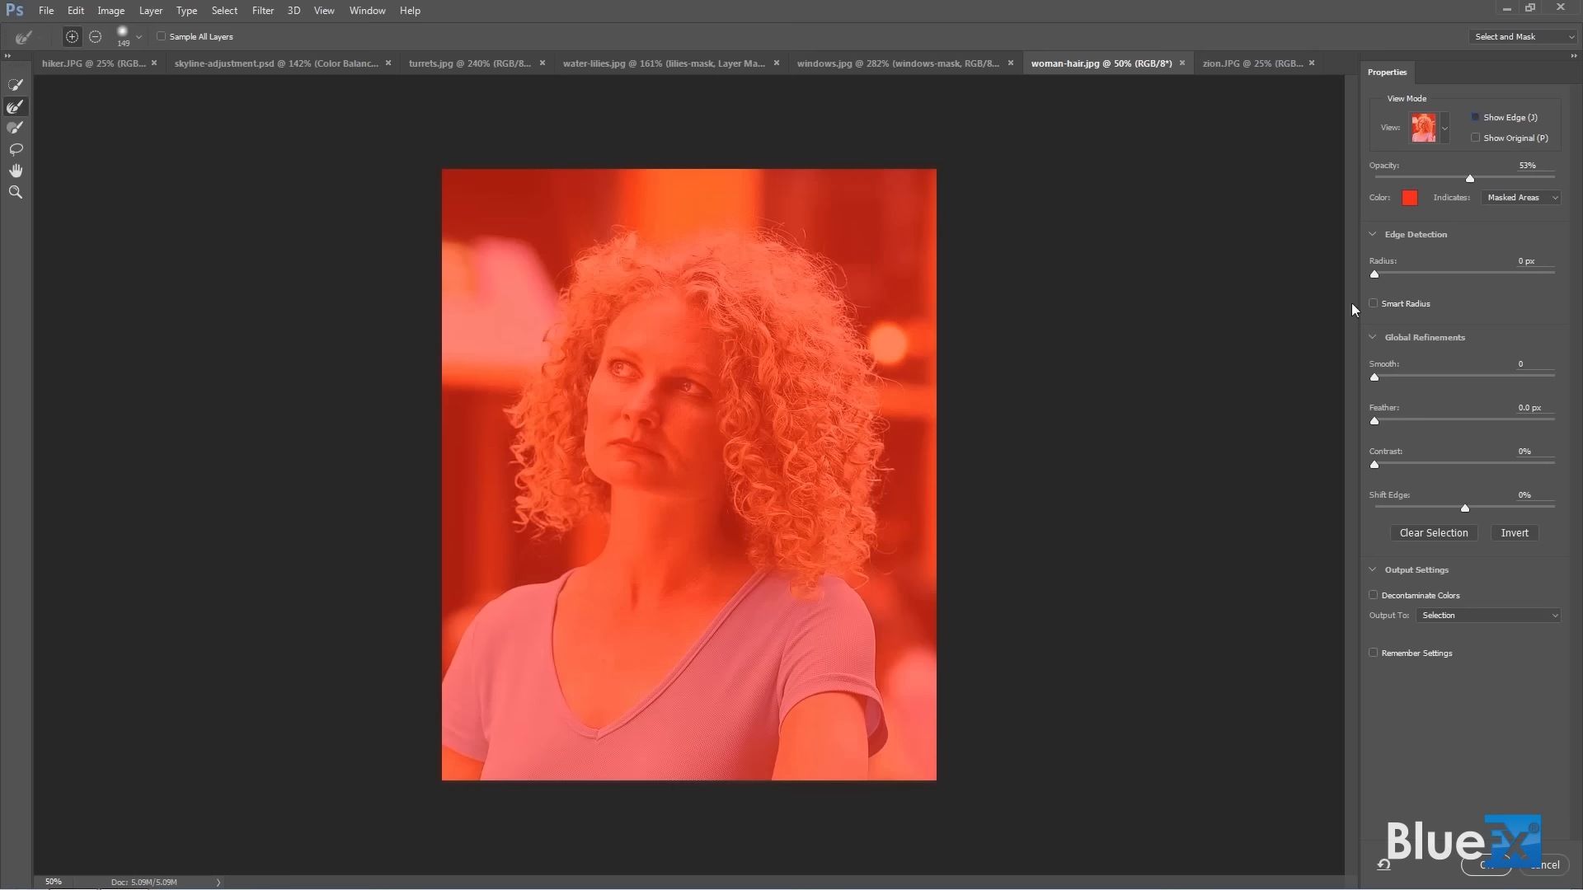
{"action": "left_click_drag", "start_coordinate": [1376, 273], "coordinate": [1426, 277]}
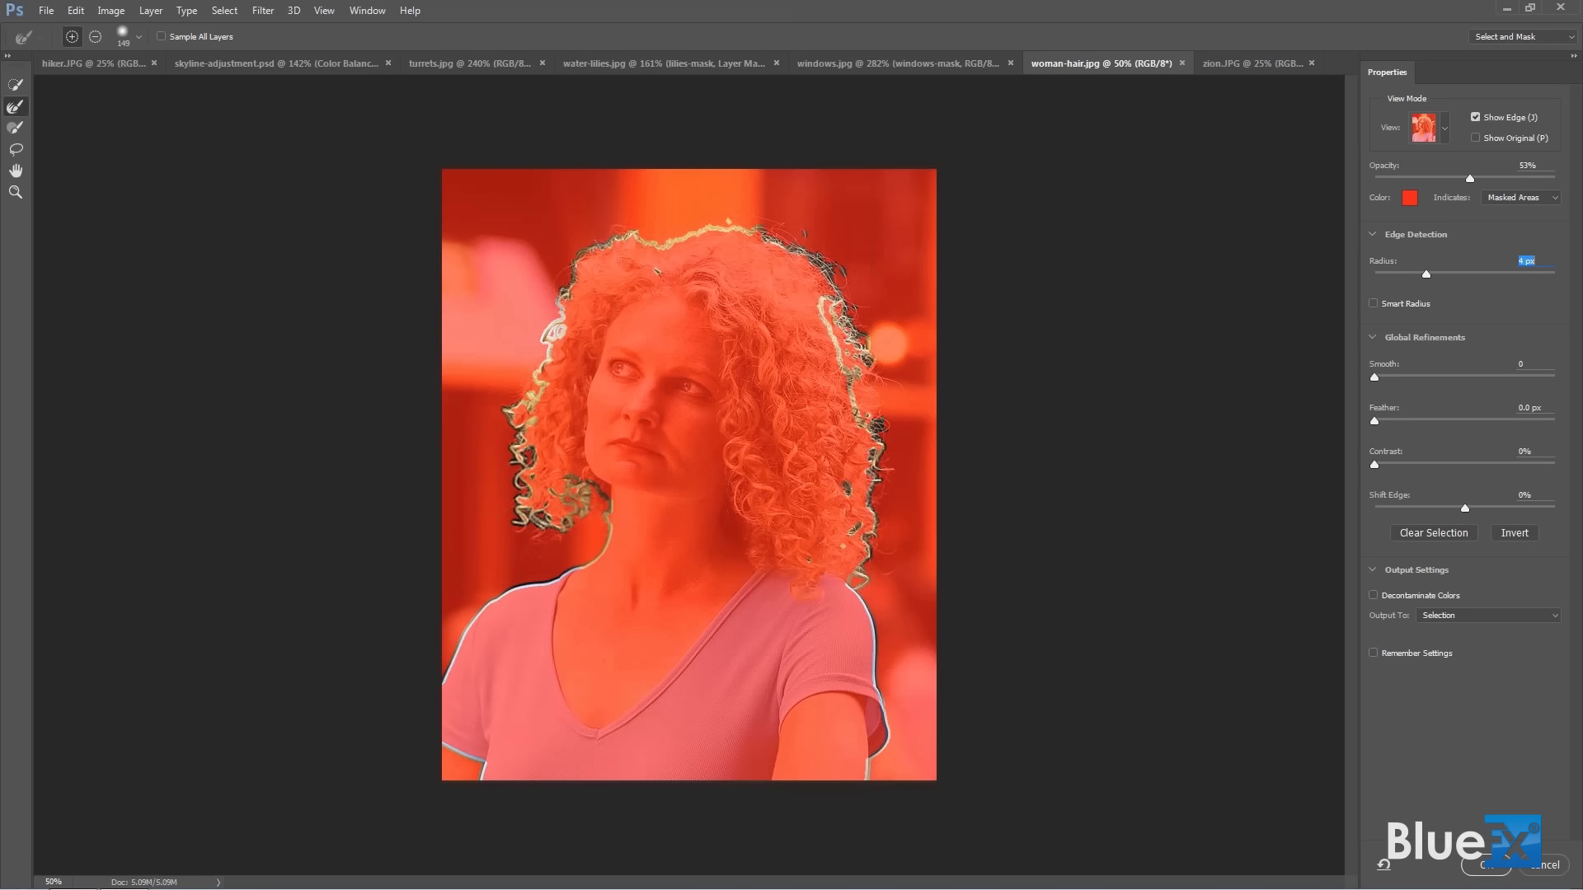
Refine the outer curls on both sides and the top of the hair with an 81-size brush, and hide the edge display.
{"action": "mouse_move", "coordinate": [787, 309]}
{"action": "left_mouse_down"}
{"action": "mouse_move", "coordinate": [836, 339]}
{"action": "mouse_move", "coordinate": [816, 351]}
{"action": "mouse_move", "coordinate": [777, 321]}
{"action": "mouse_move", "coordinate": [839, 323]}
{"action": "mouse_move", "coordinate": [867, 383]}
{"action": "left_mouse_up"}
{"action": "key", "text": "alt"}
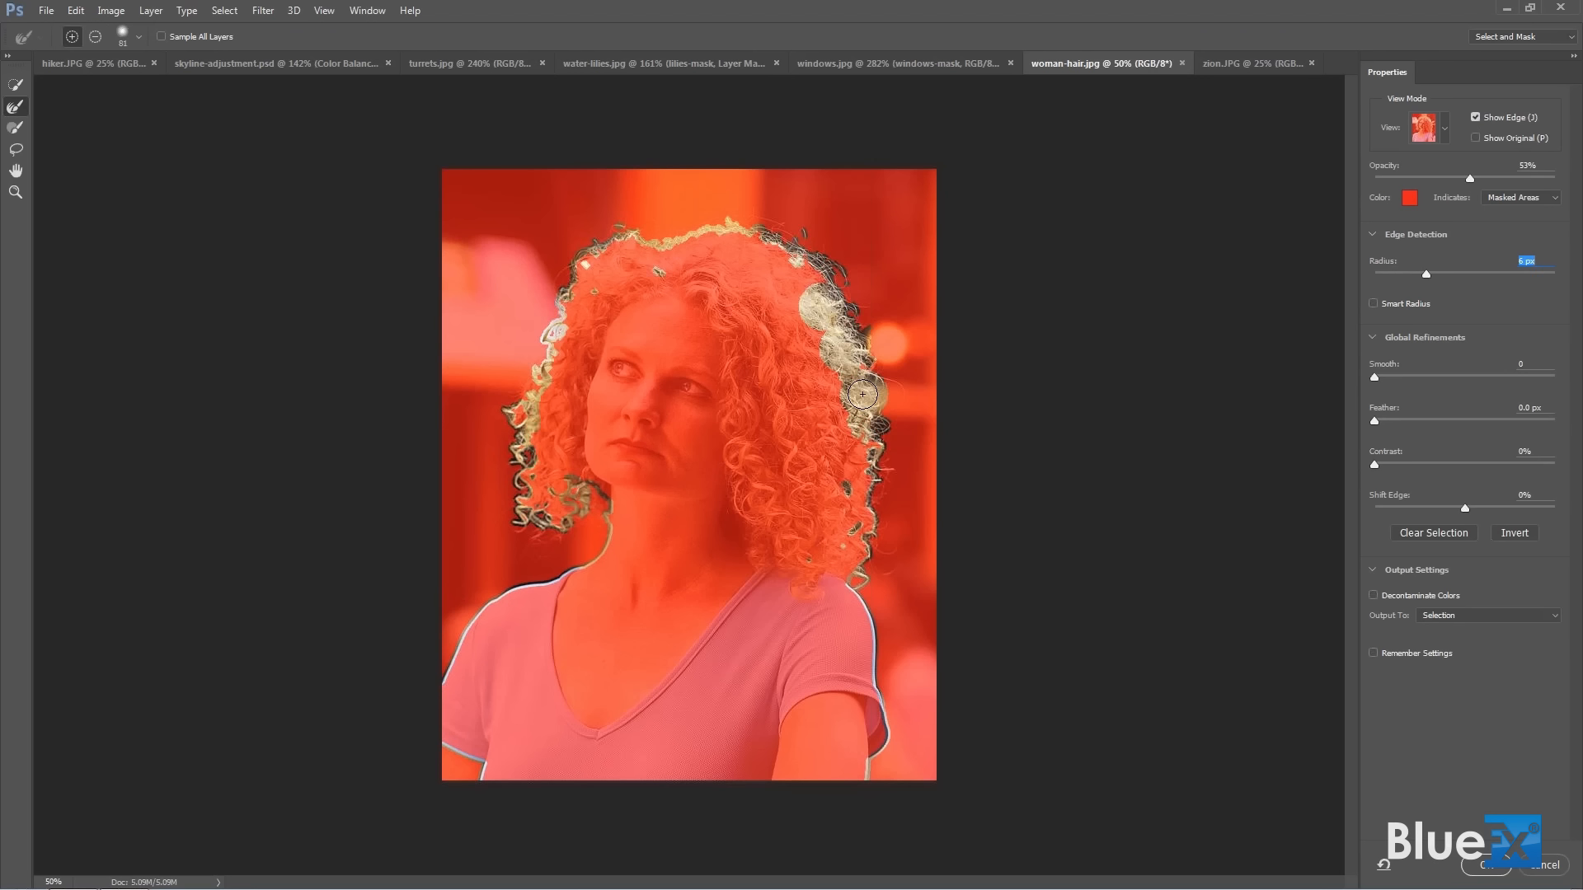
{"action": "left_click_drag", "start_coordinate": [871, 455], "coordinate": [867, 468]}
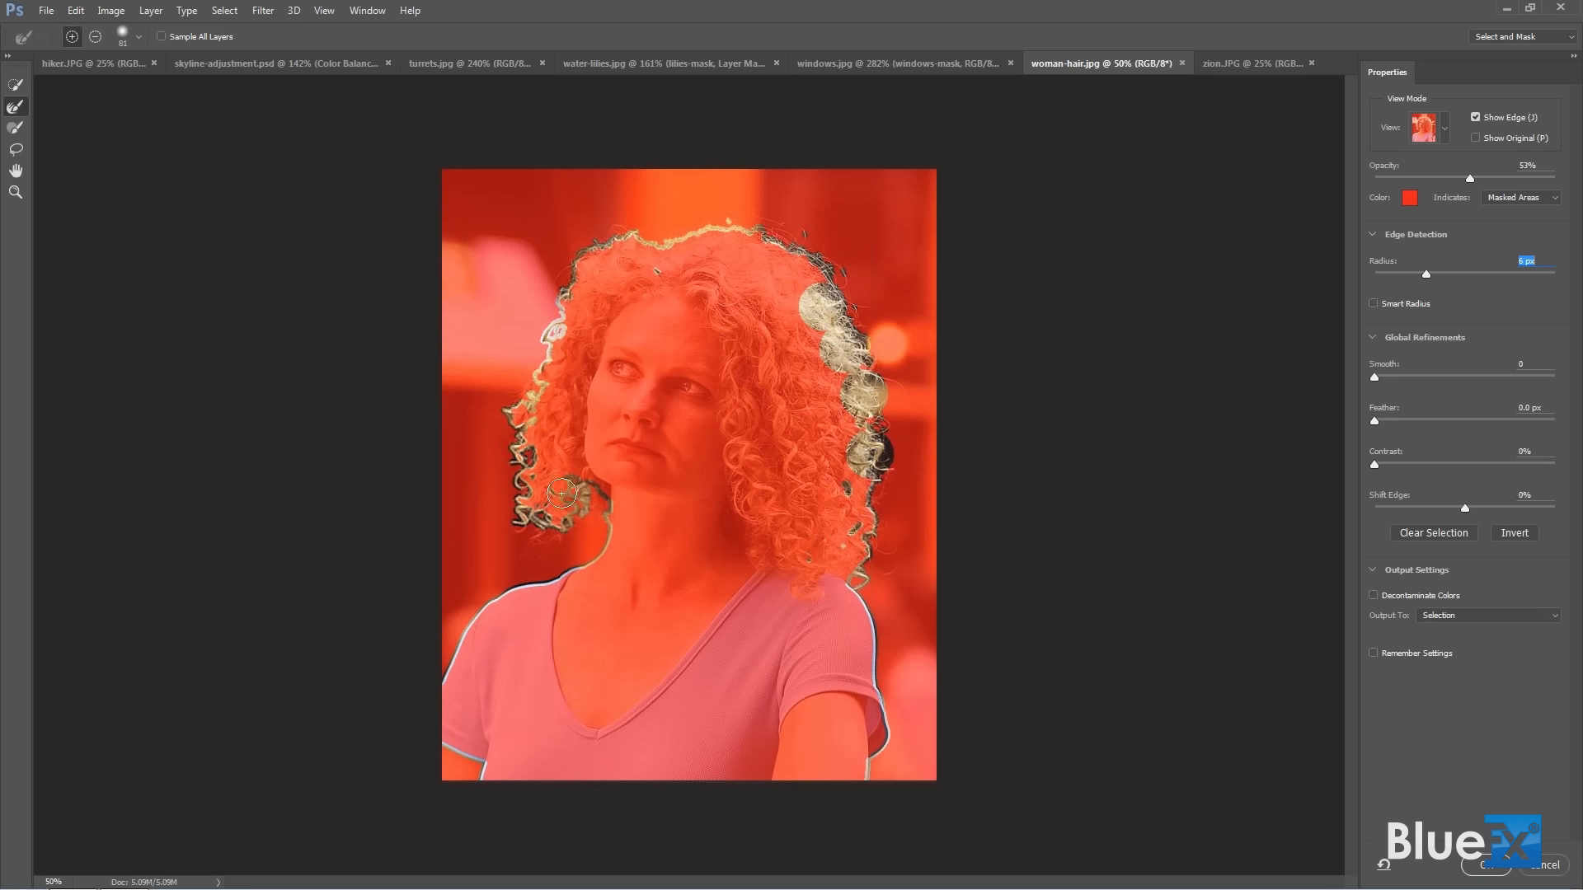
{"action": "left_click_drag", "start_coordinate": [536, 469], "coordinate": [536, 385]}
{"action": "left_click_drag", "start_coordinate": [569, 293], "coordinate": [576, 272]}
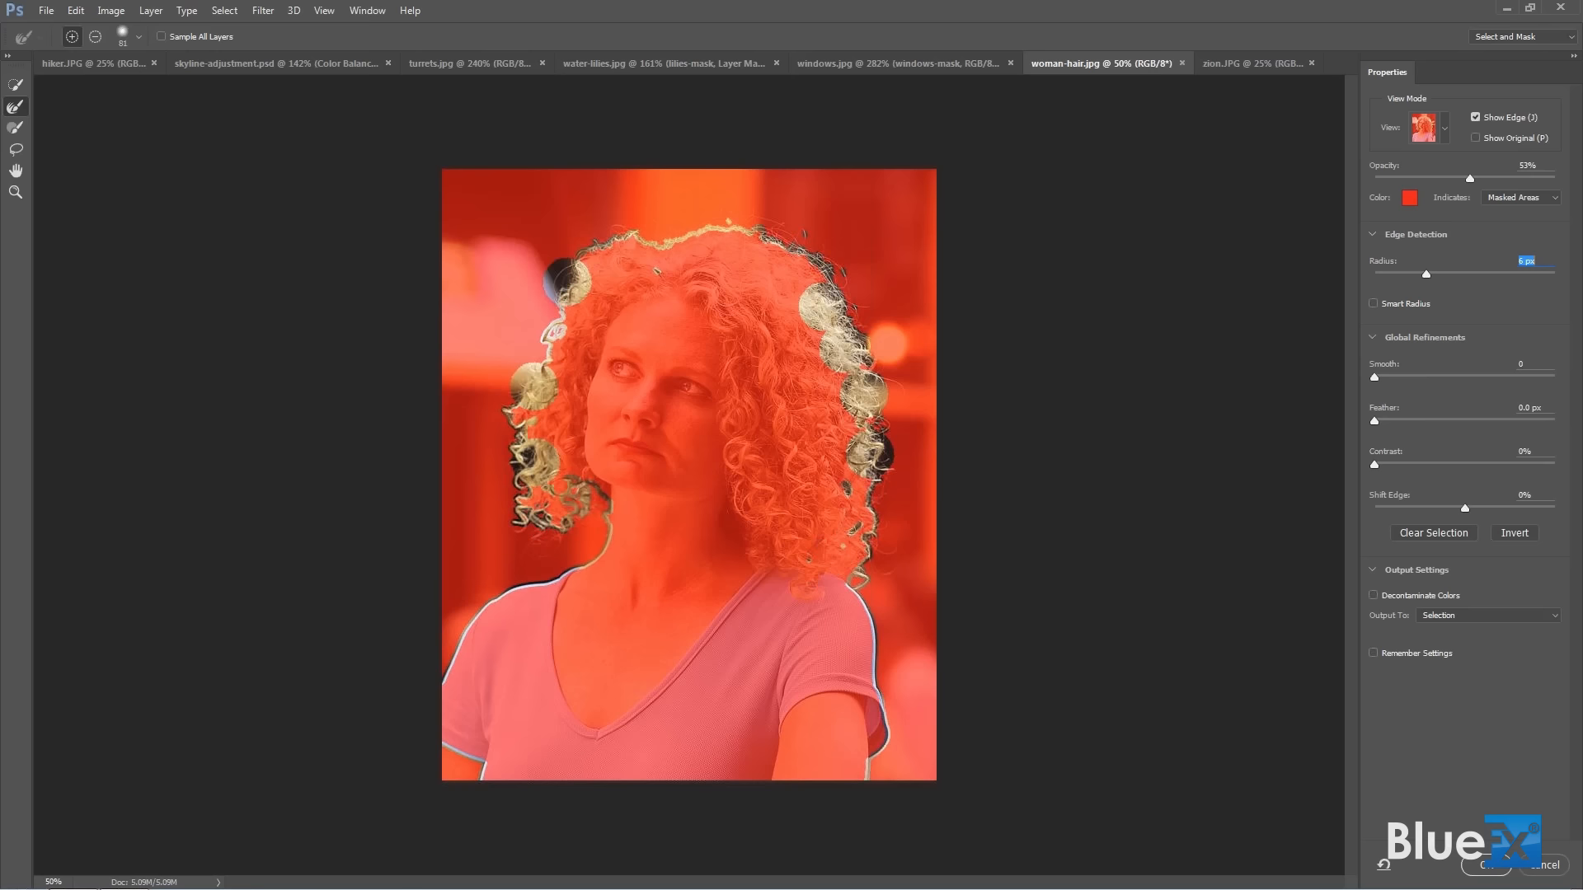
{"action": "left_click_drag", "start_coordinate": [756, 239], "coordinate": [784, 232]}
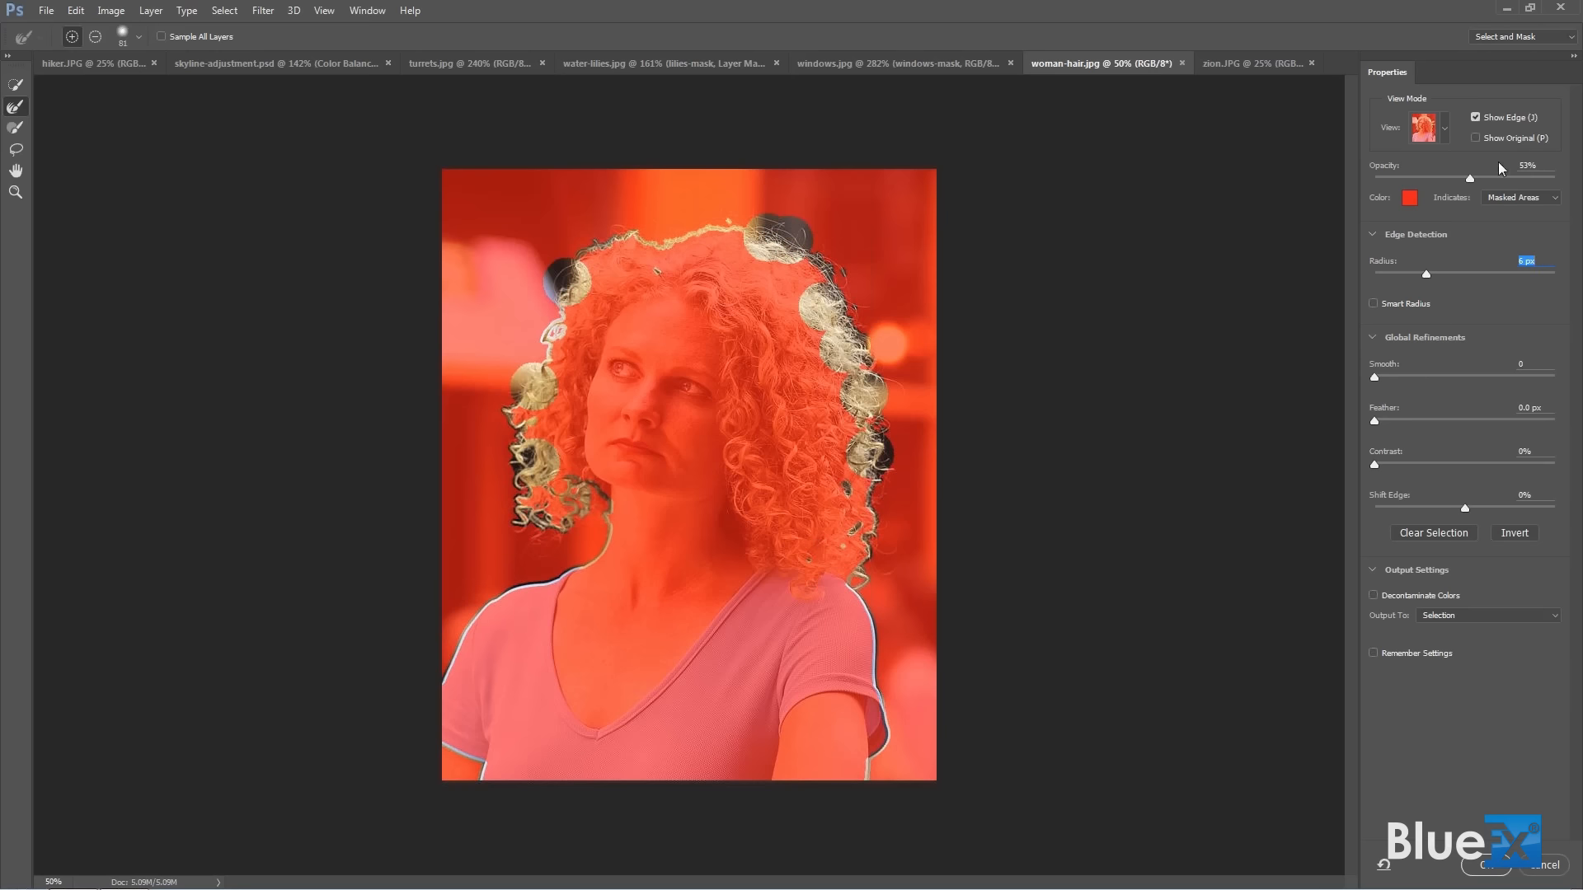
{"action": "left_click", "coordinate": [1474, 118]}
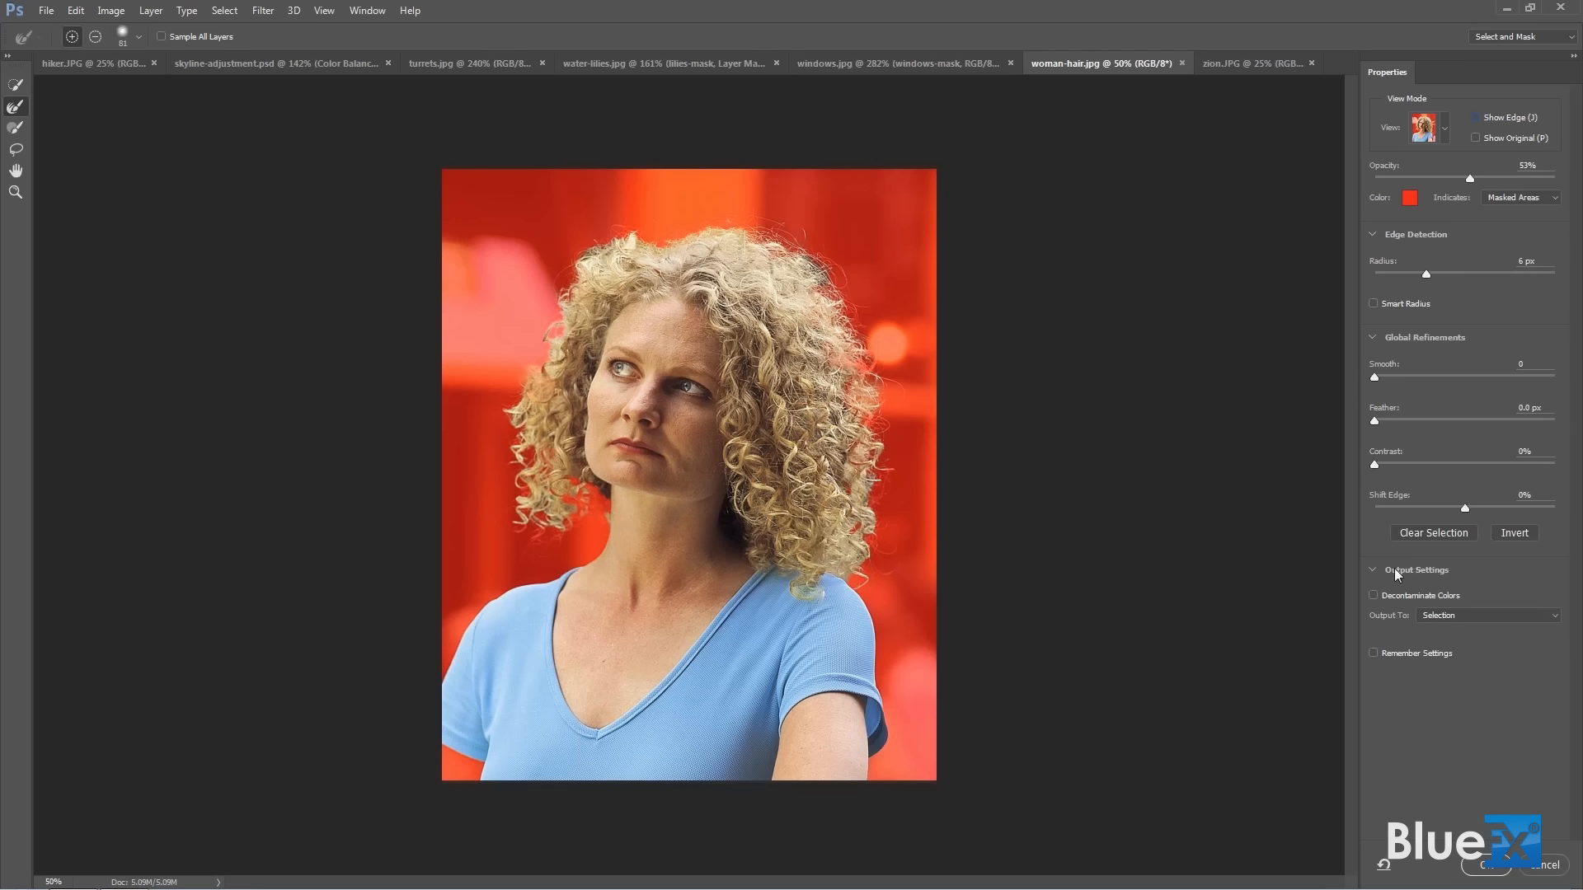
Output the refined selection as a new layer with a layer mask and finish Select and Mask.
{"action": "left_click", "coordinate": [1554, 618]}
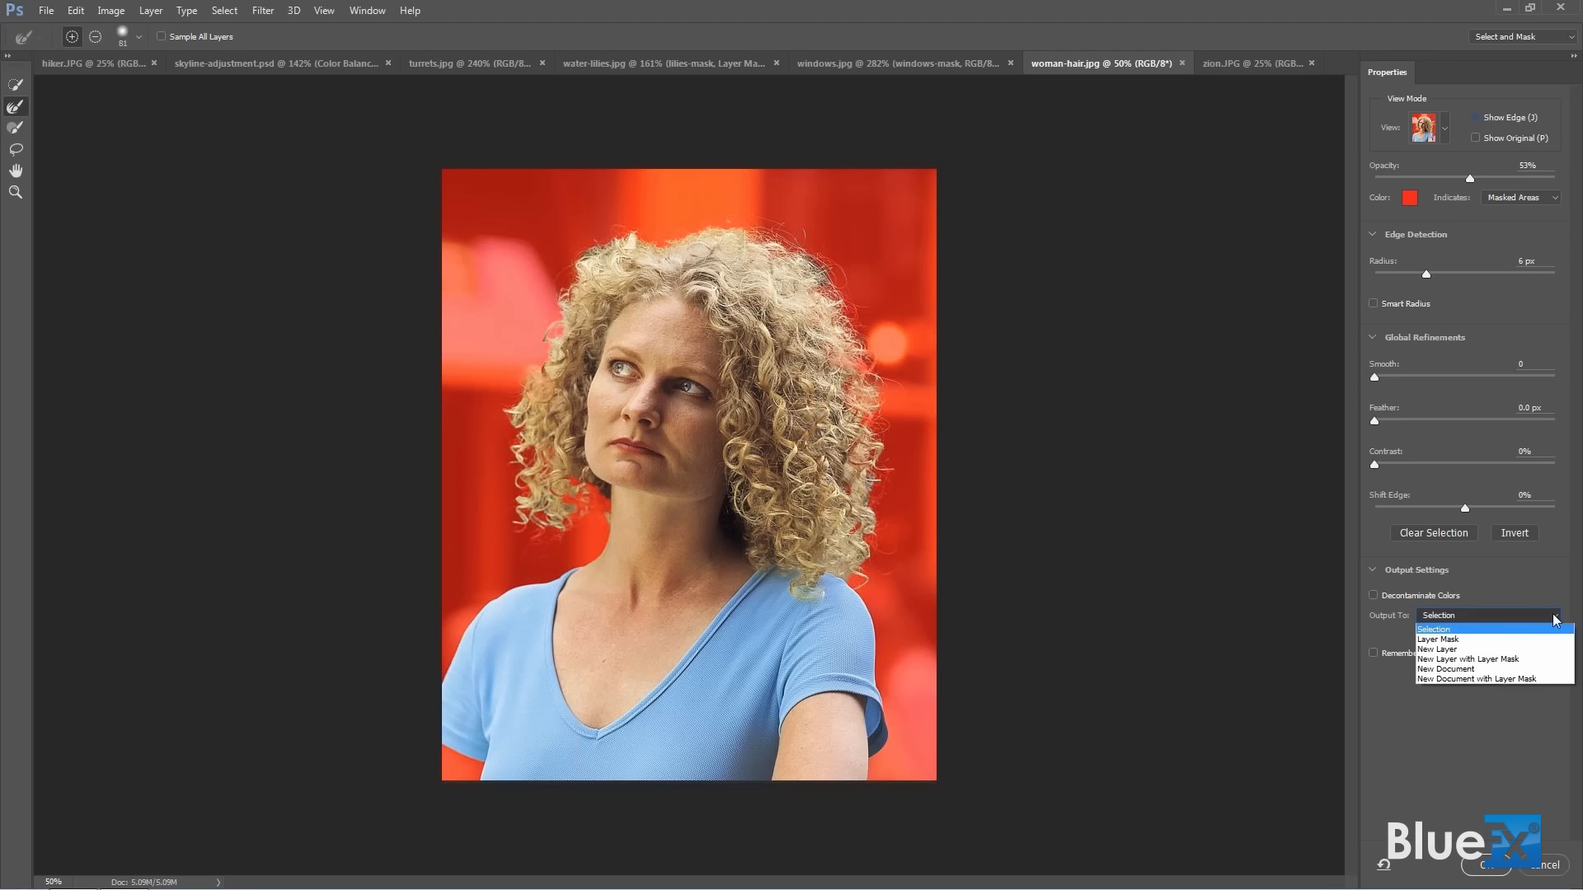
{"action": "left_click", "coordinate": [1508, 660]}
{"action": "left_click", "coordinate": [1489, 866]}
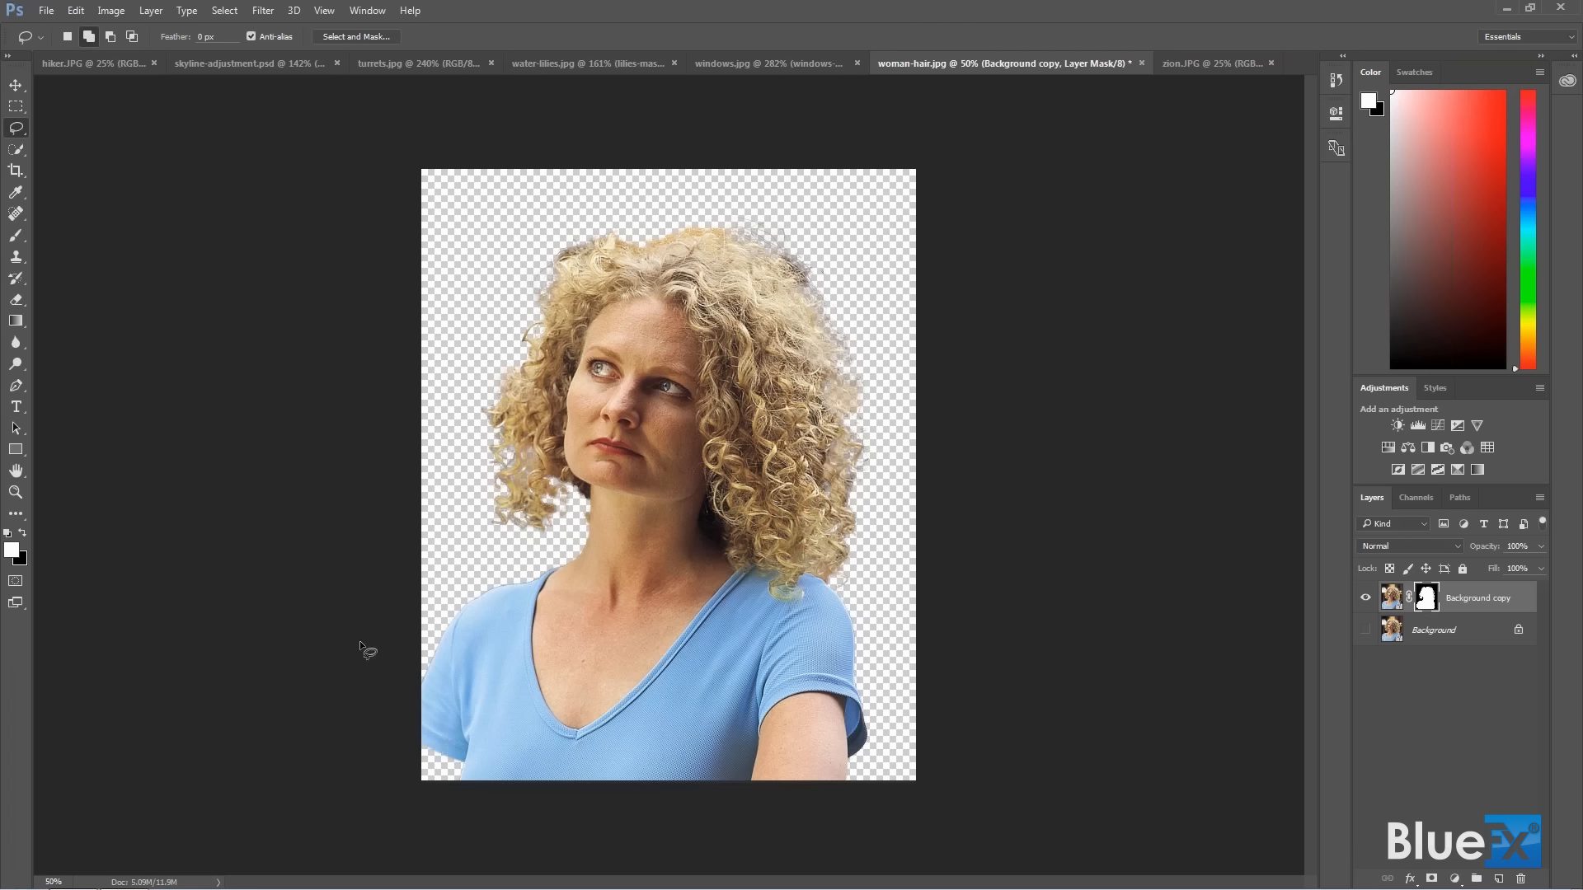
Paint the missing patch of arm at the lower-left corner of the photo back into the mask with a white brush at size 76.
{"action": "left_click", "coordinate": [17, 235]}
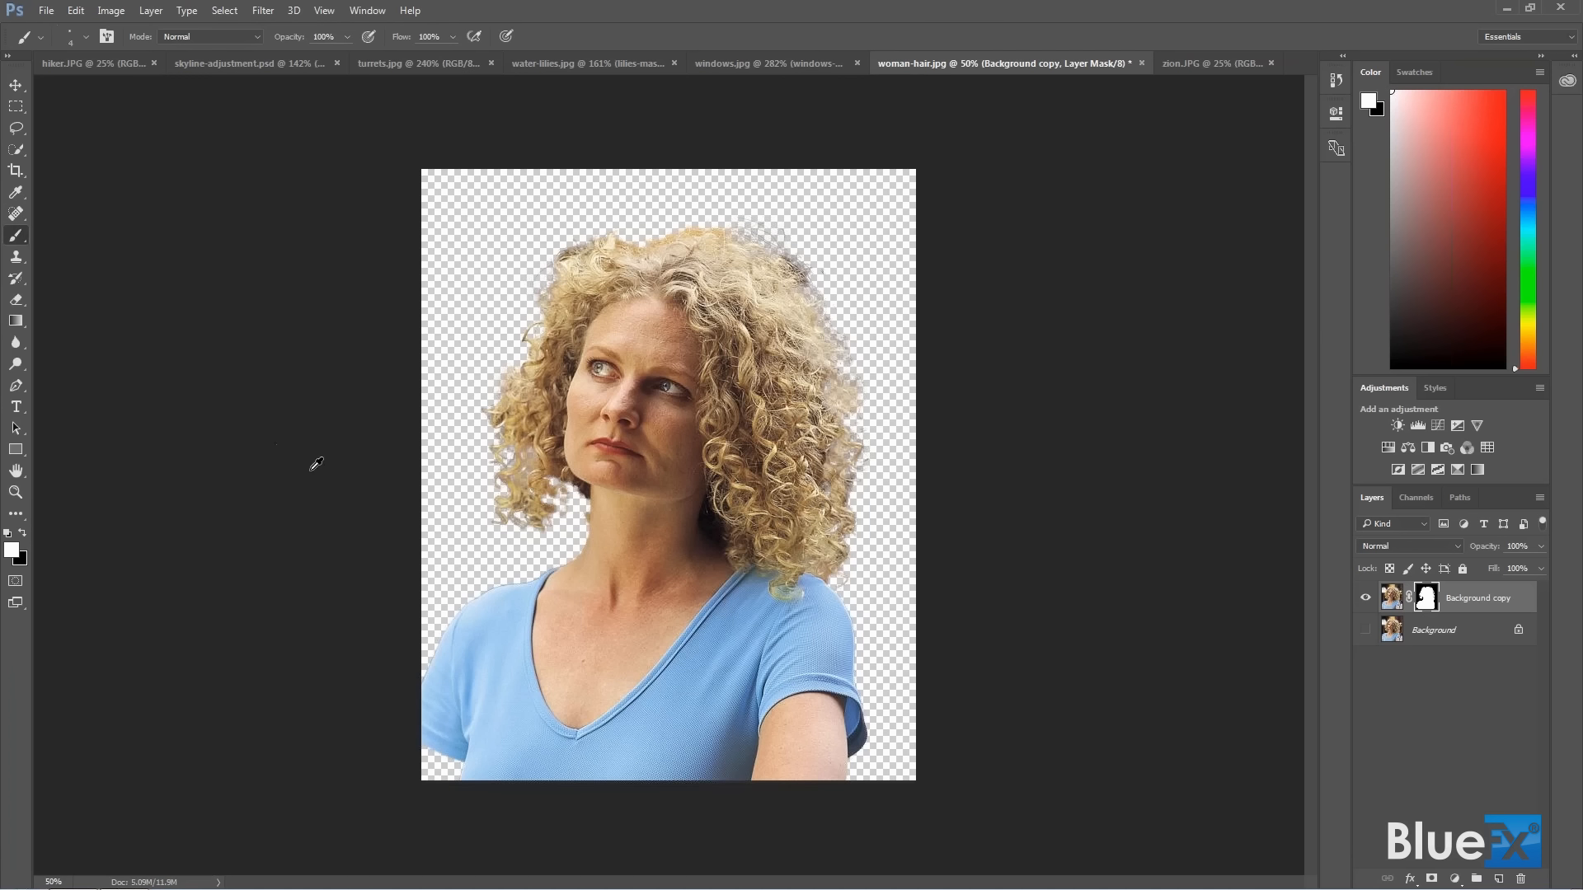
{"action": "left_click_drag", "start_coordinate": [452, 528], "coordinate": [506, 571]}
{"action": "left_click_drag", "start_coordinate": [430, 772], "coordinate": [455, 787]}
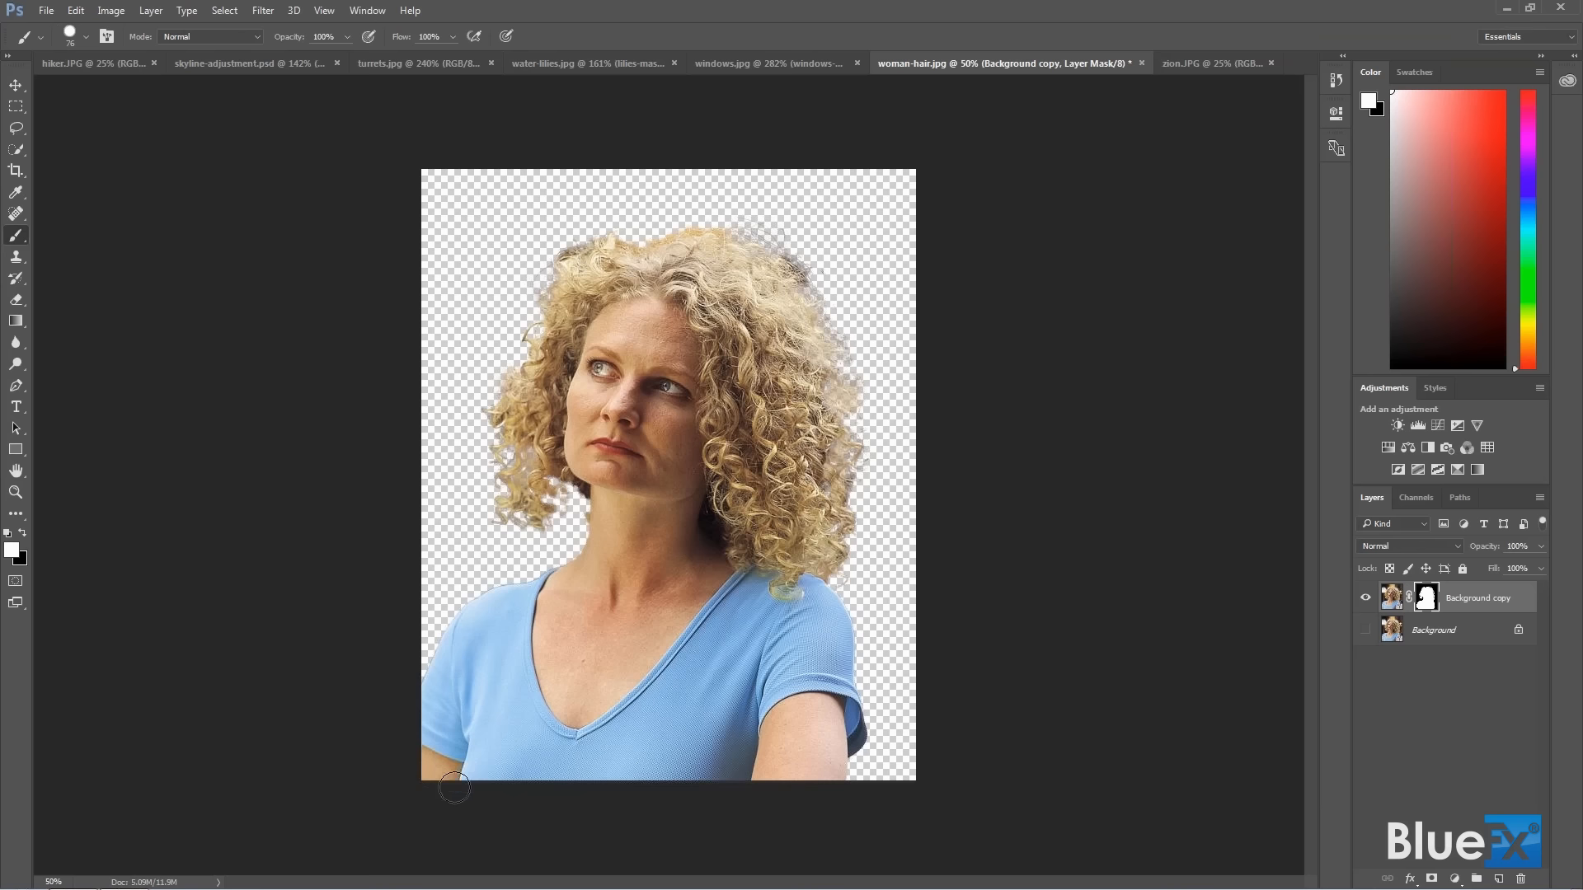
Show the original Background layer and convert it to a regular, unlocked layer with the default options.
{"action": "left_click", "coordinate": [1451, 631]}
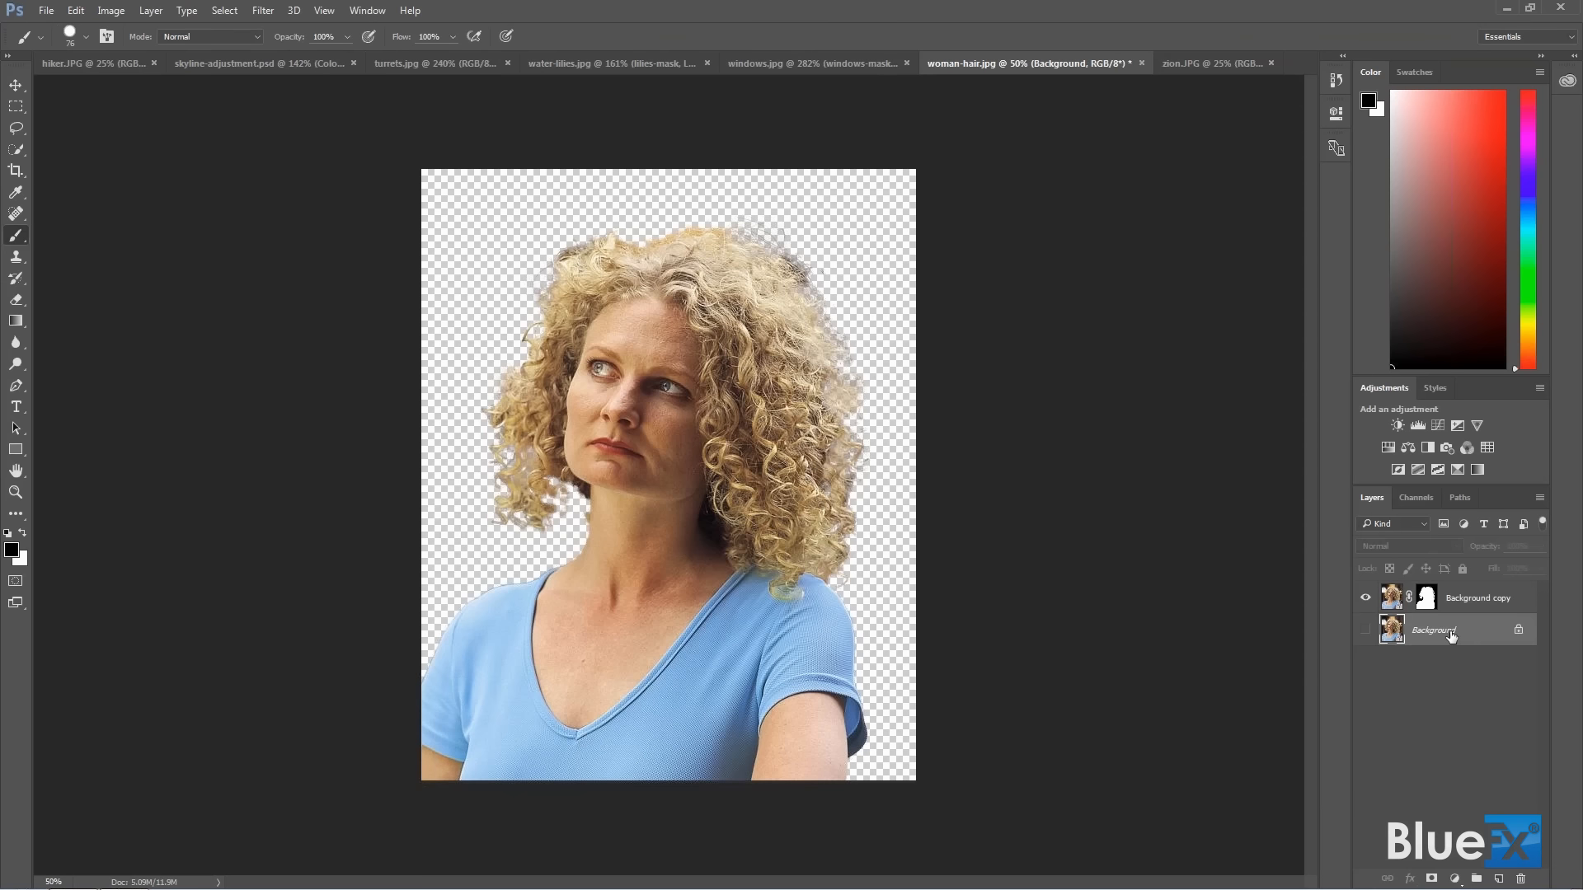
{"action": "left_click", "coordinate": [1366, 633]}
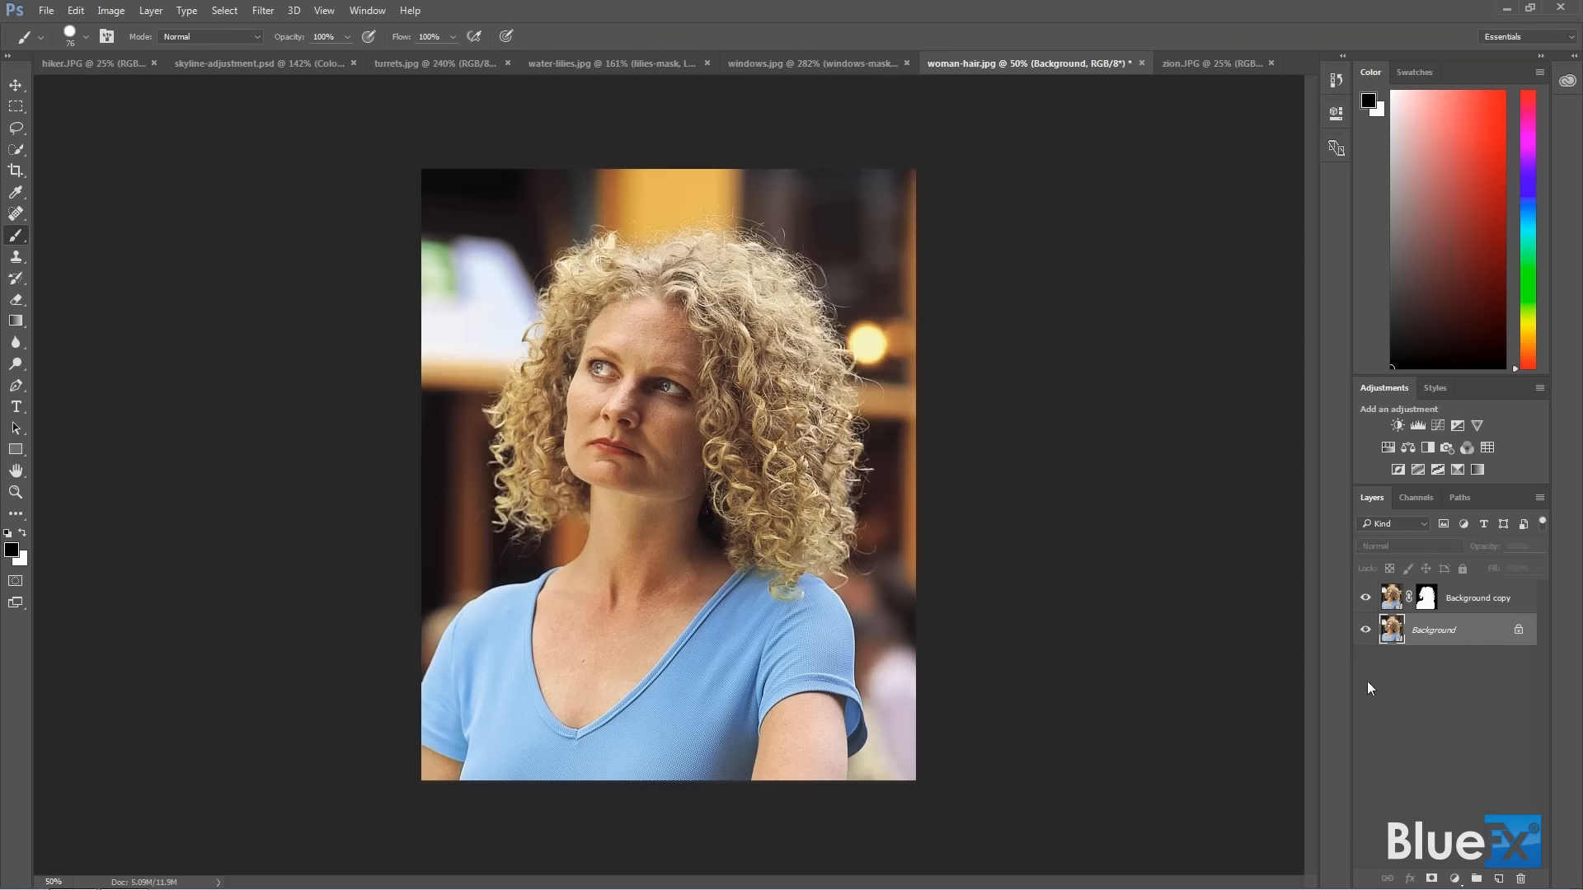
{"action": "double_click", "coordinate": [1450, 632]}
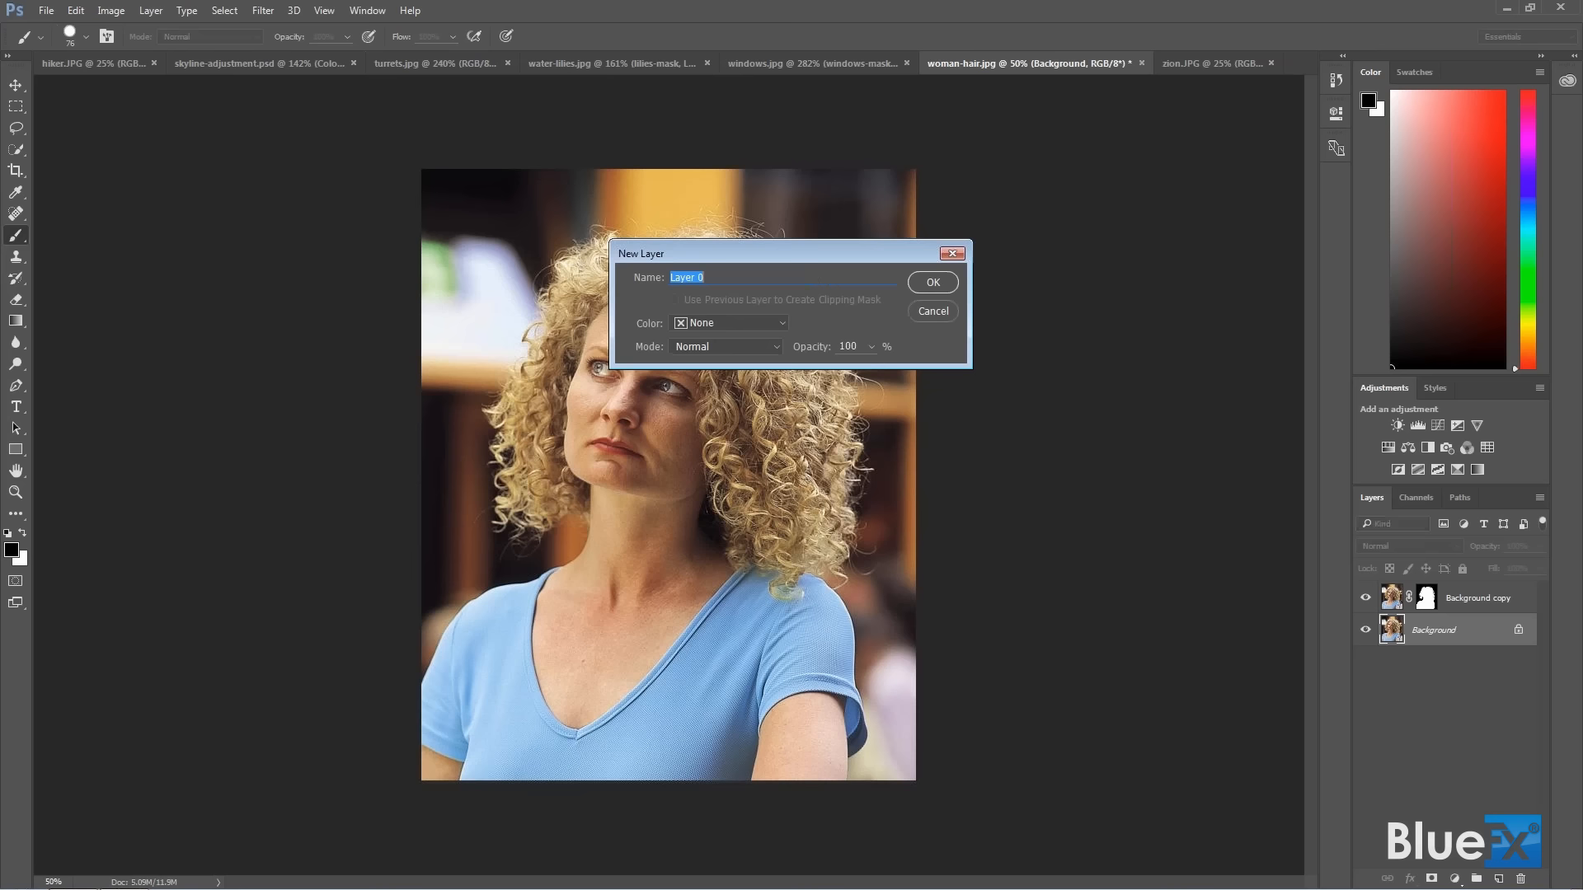
{"action": "left_click", "coordinate": [926, 282]}
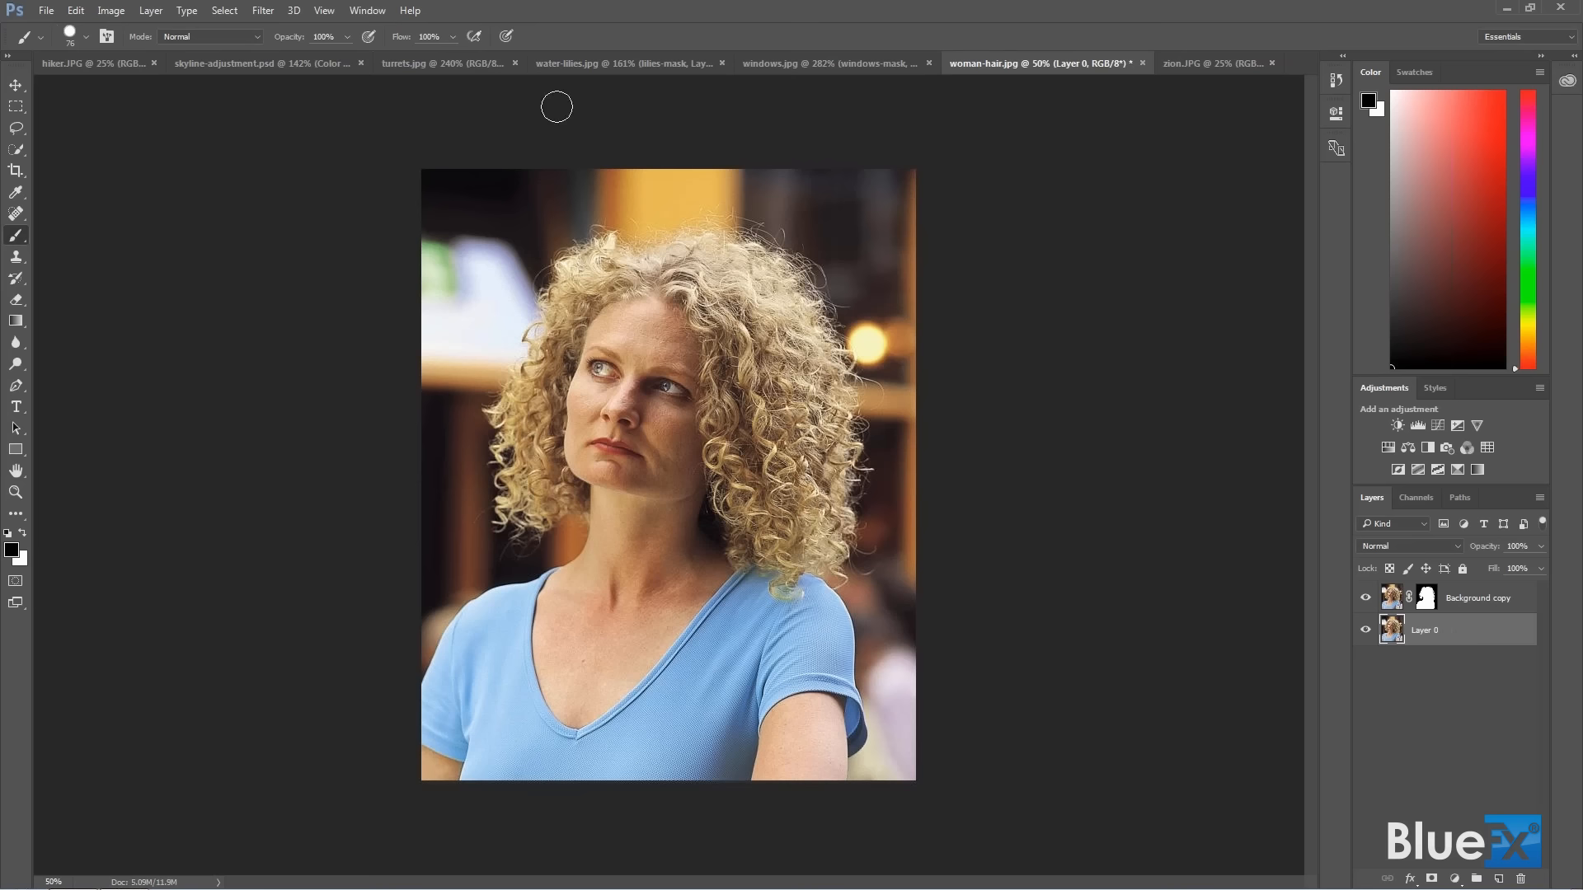
Apply a Gaussian Blur with a radius of 55.3 pixels to the unmasked layer beneath the woman's cutout.
{"action": "left_click", "coordinate": [264, 10]}
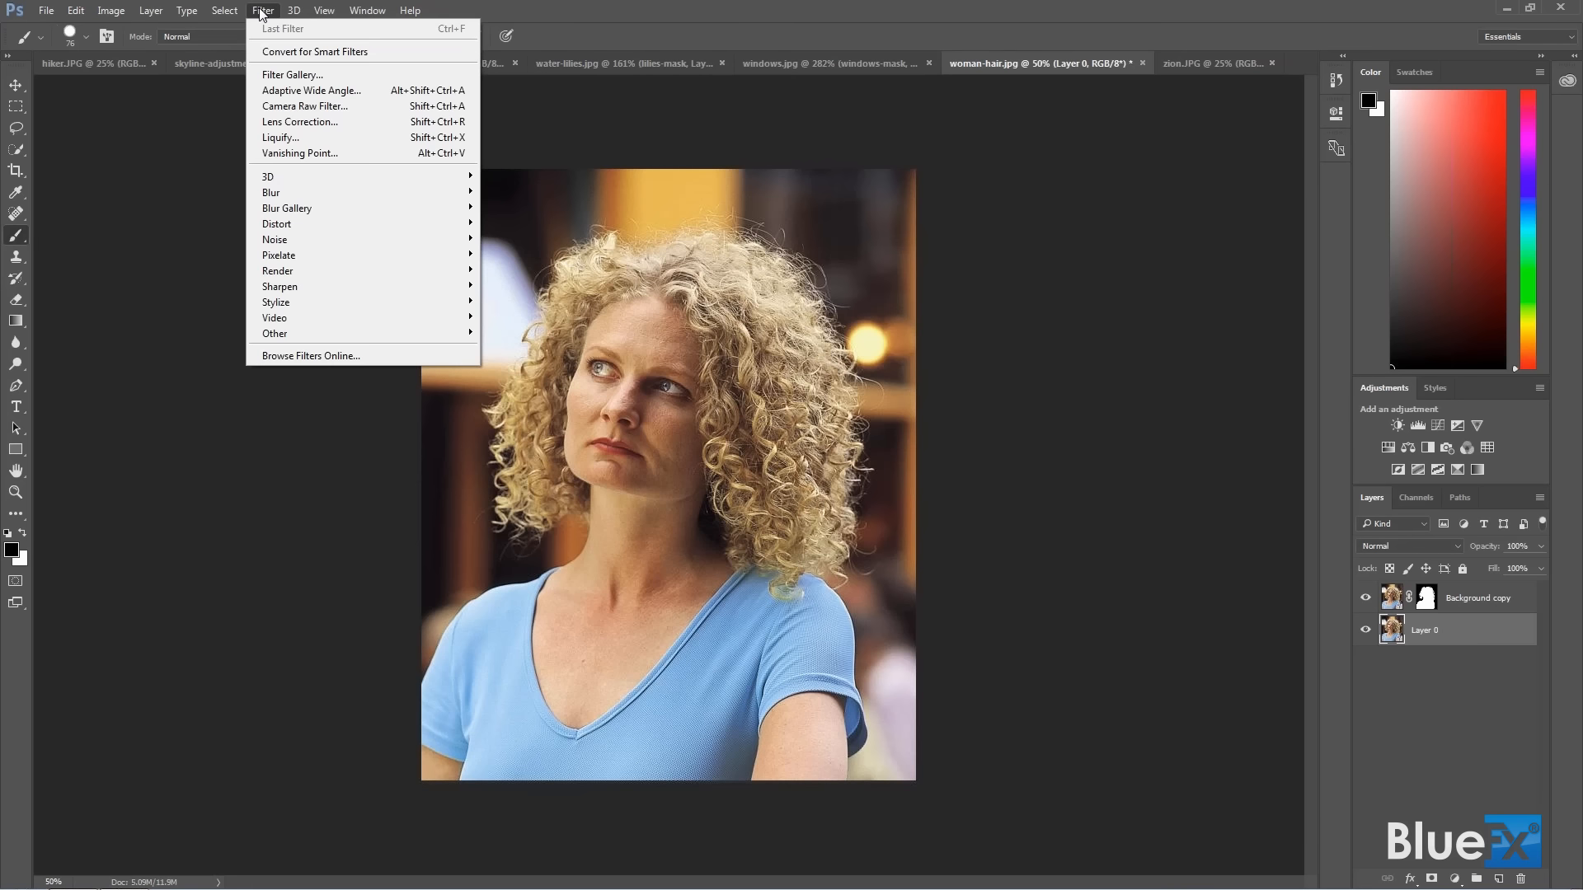
{"action": "mouse_move", "coordinate": [294, 191]}
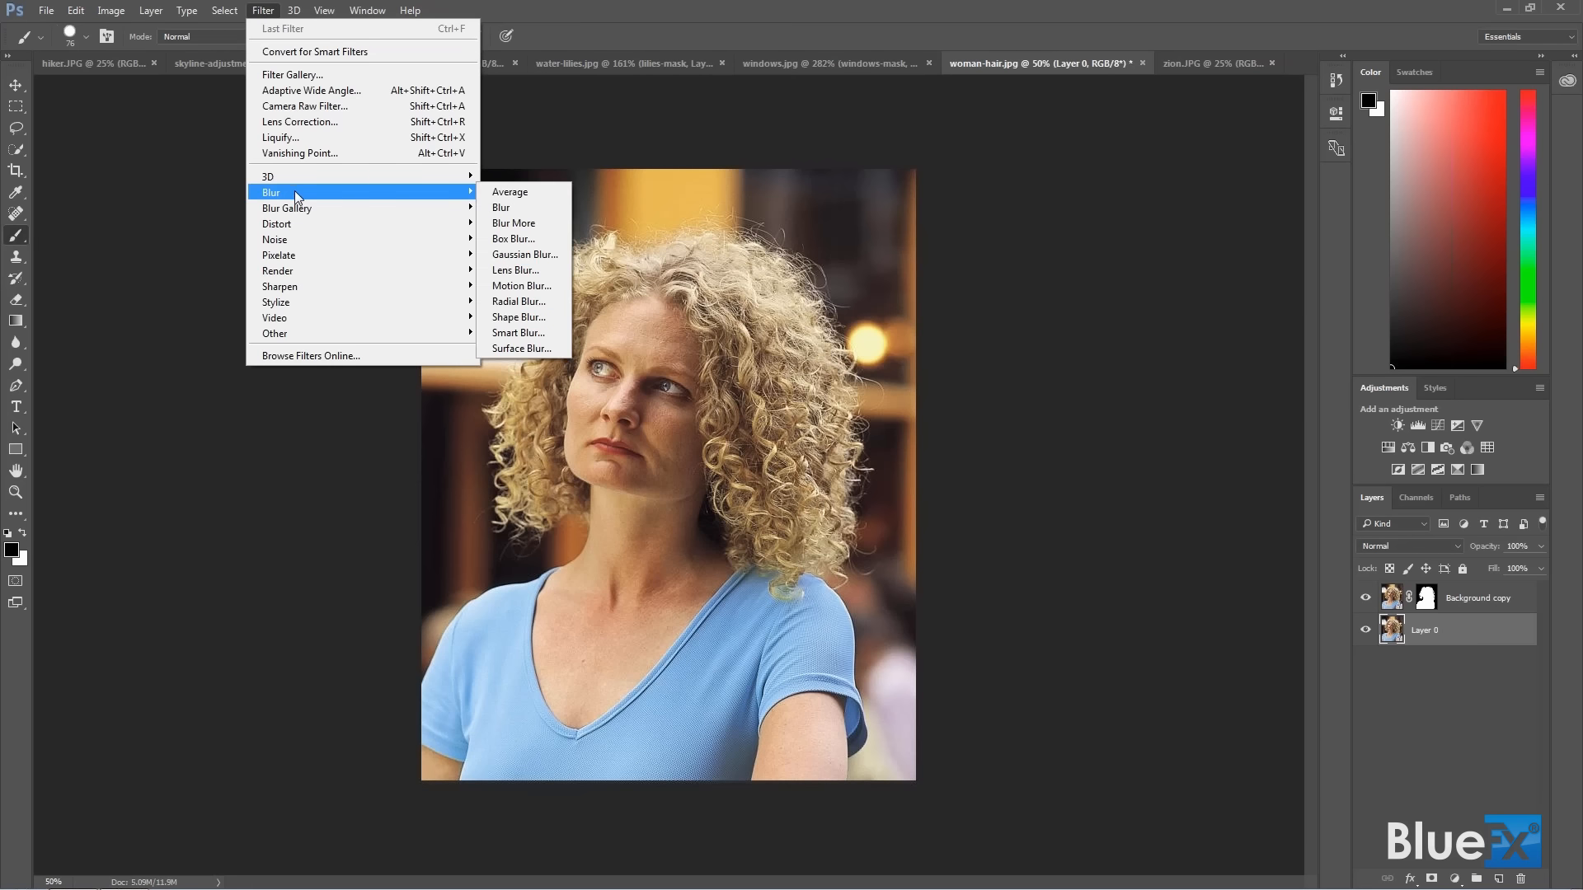
{"action": "left_click", "coordinate": [525, 254]}
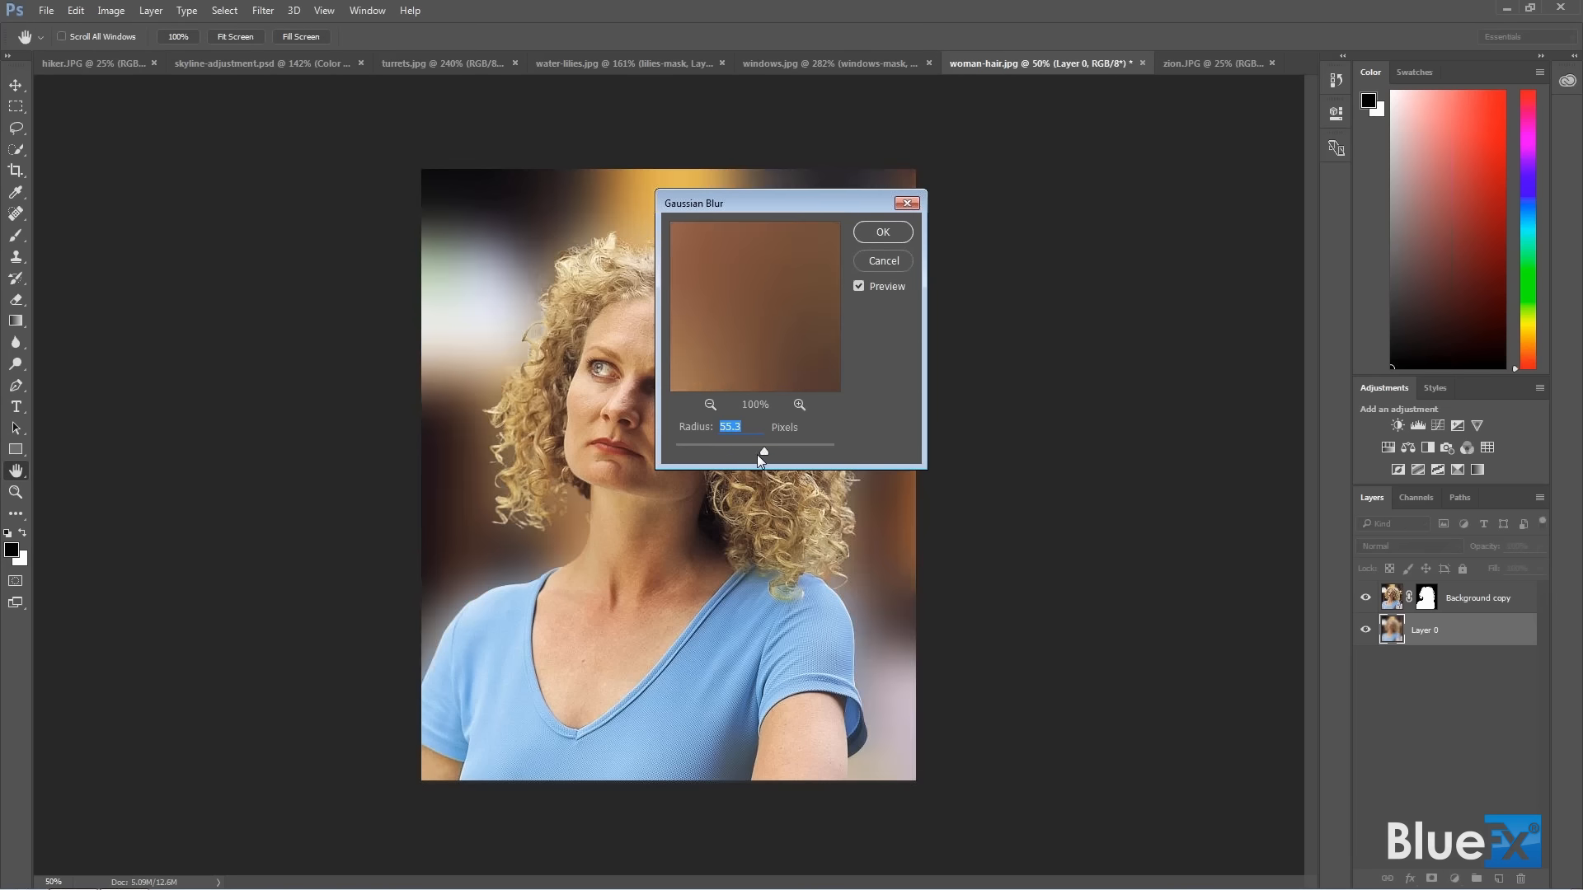
{"action": "left_click", "coordinate": [883, 232]}
{"action": "key", "text": "b"}
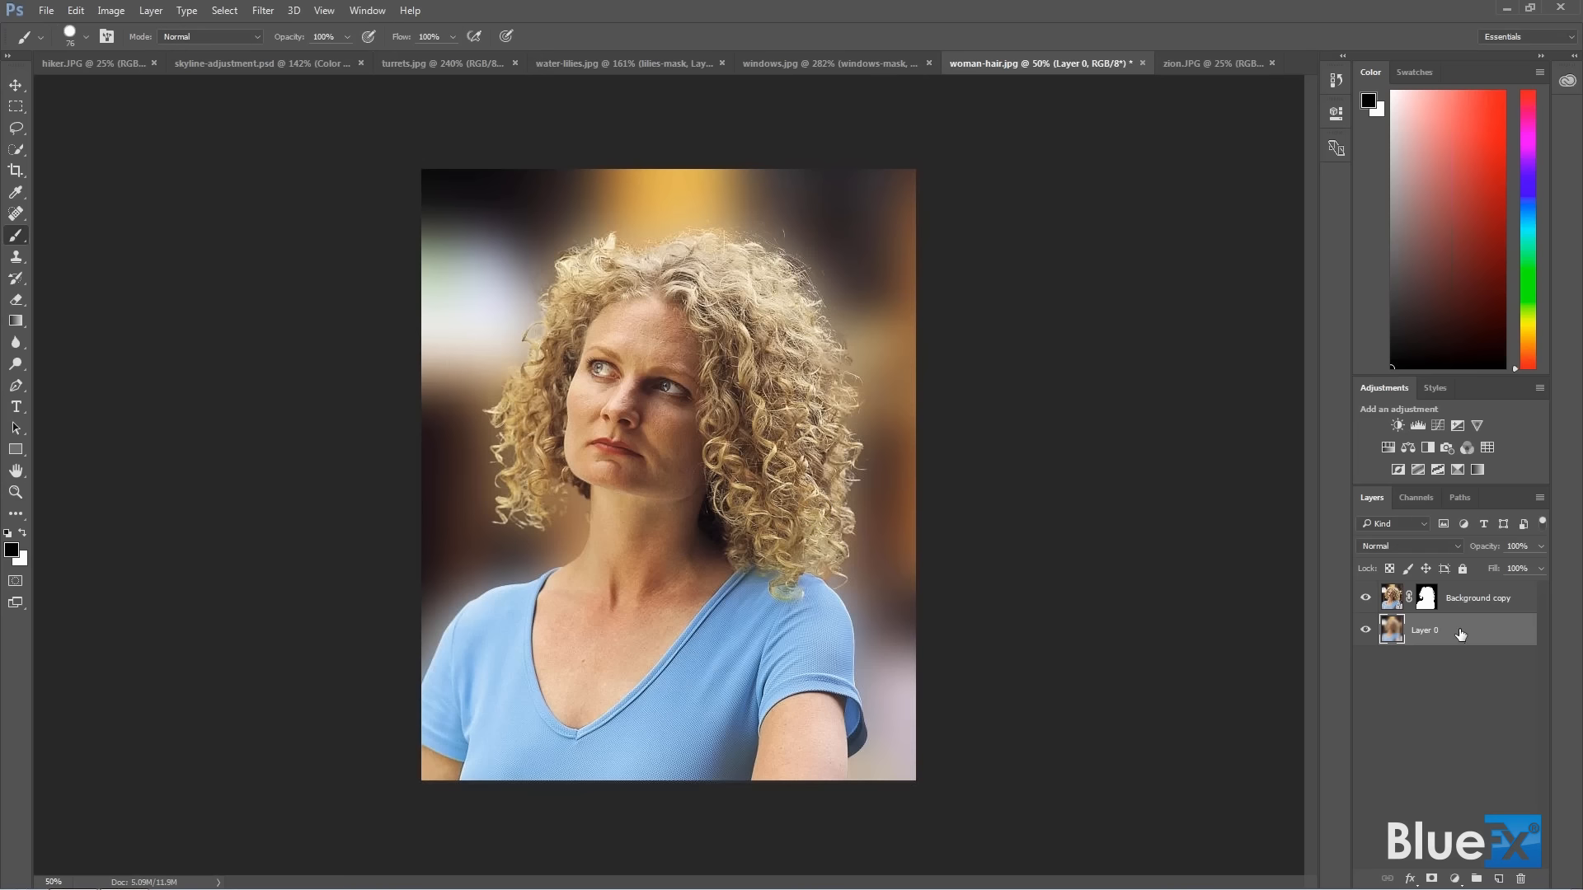
Add a Curves adjustment layer directly above the blurred background and pull the RGB curve downward to darken it.
{"action": "left_click", "coordinate": [1455, 881]}
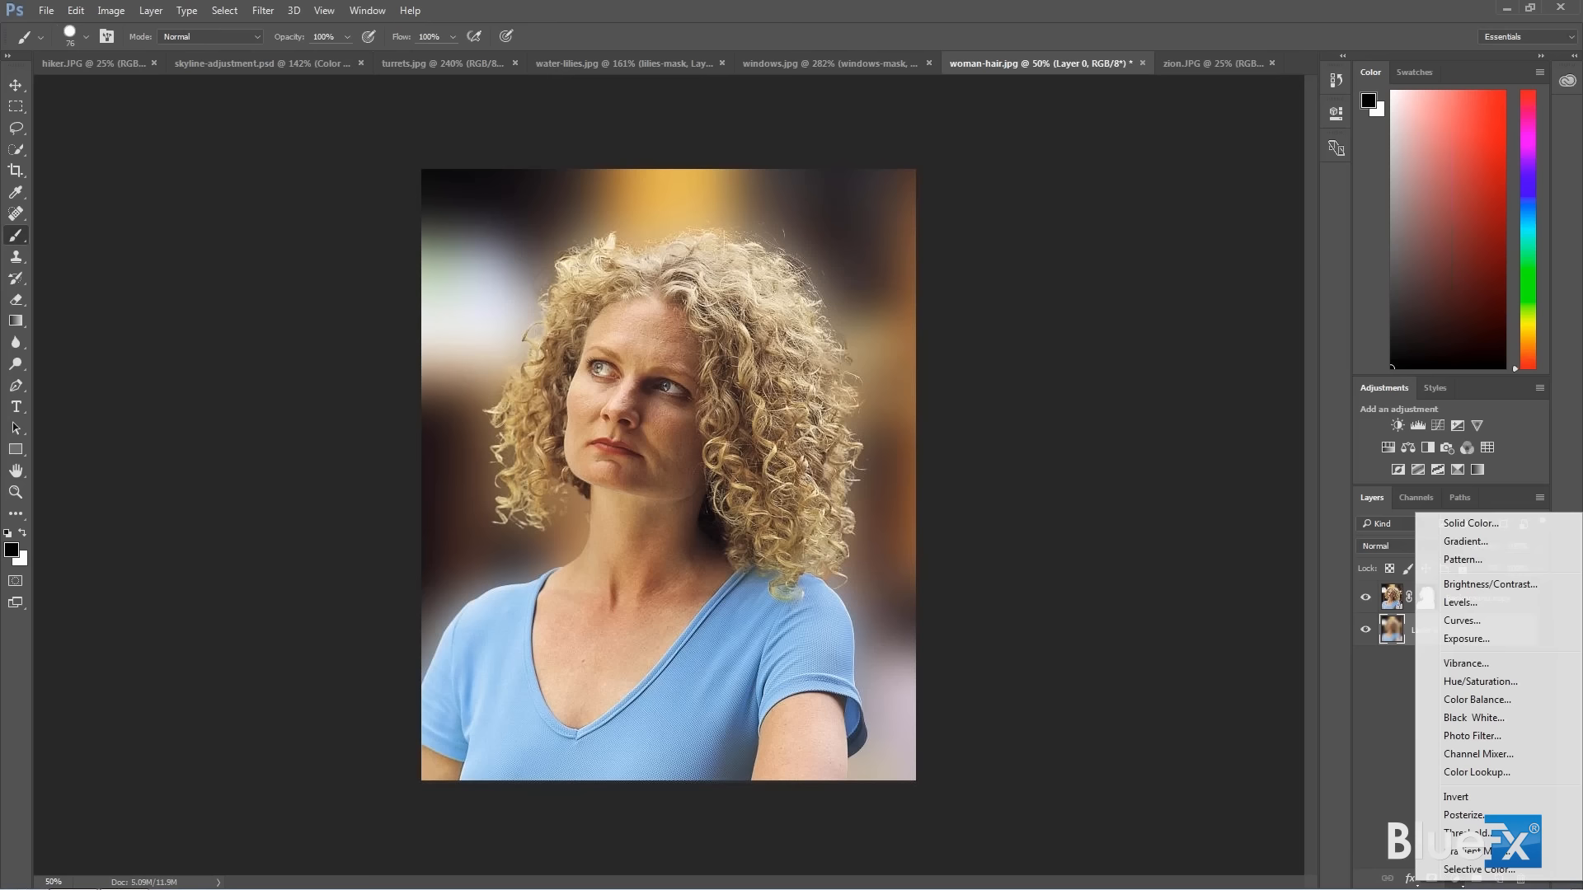
{"action": "left_click", "coordinate": [1486, 623]}
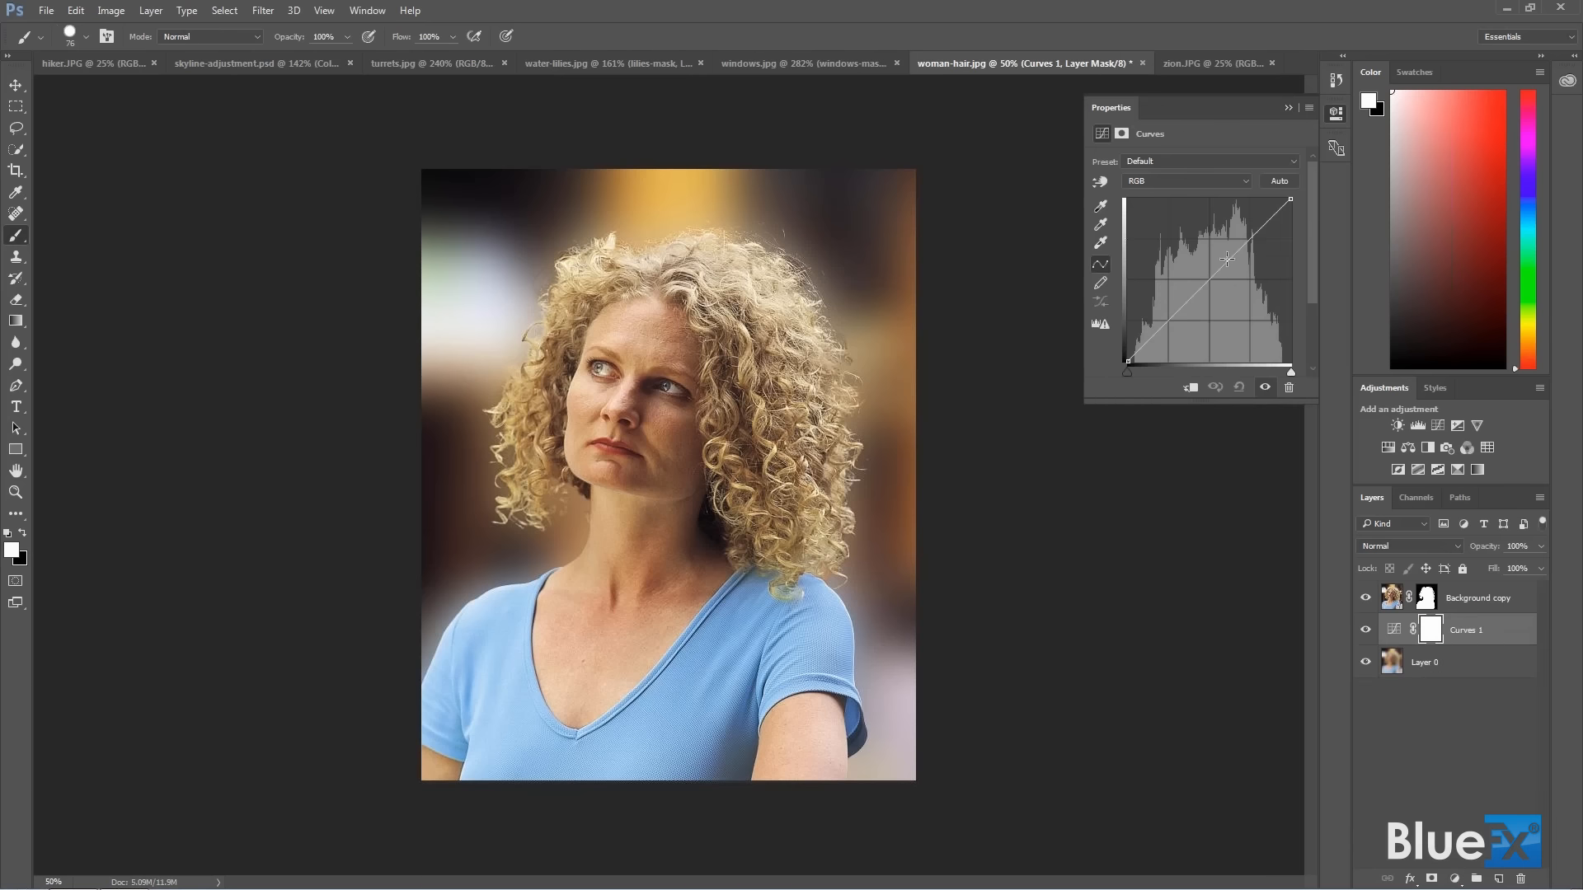
{"action": "left_click_drag", "start_coordinate": [1217, 278], "coordinate": [1253, 306]}
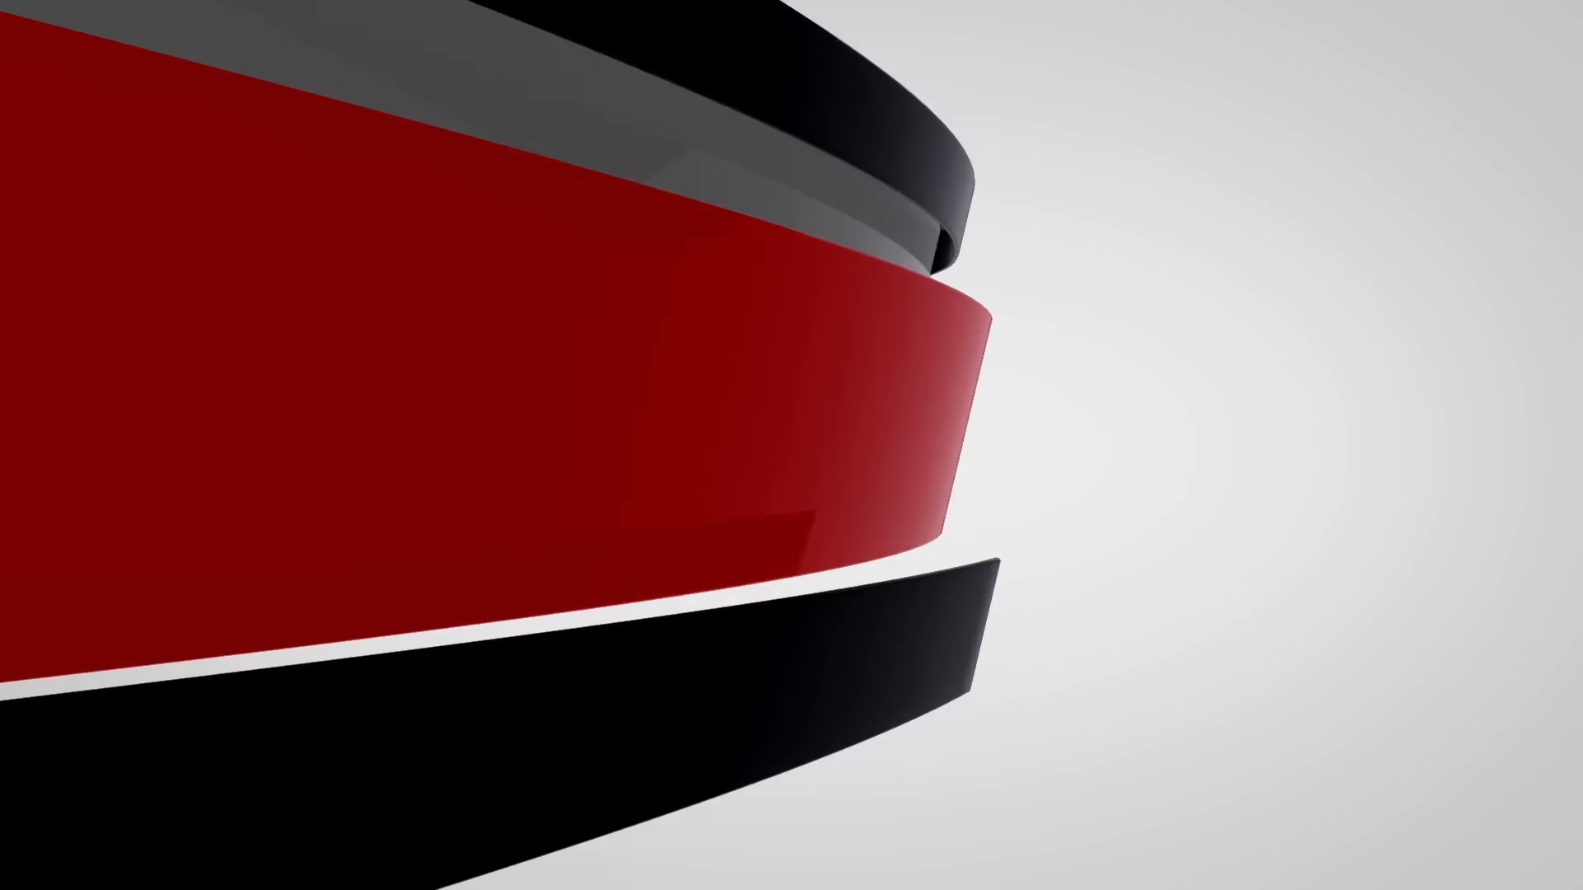